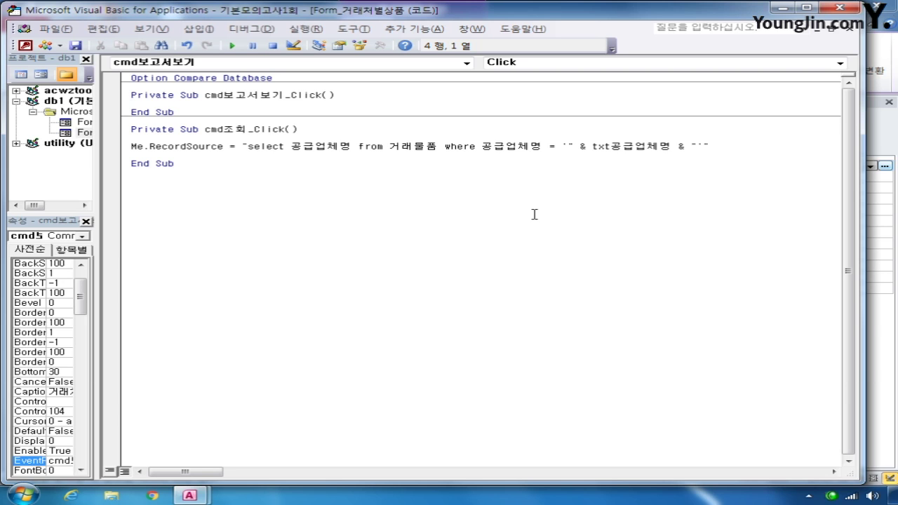
Step: In the cmd보고서보기_Click procedure, write a DoCmd.OpenReport call with "거래보고서" as the report name
{"action": "type", "text": "docmd.oper"}
{"action": "key", "text": "BackSpace"}
{"action": "type", "text": "nr"}
{"action": "key", "text": "Return"}
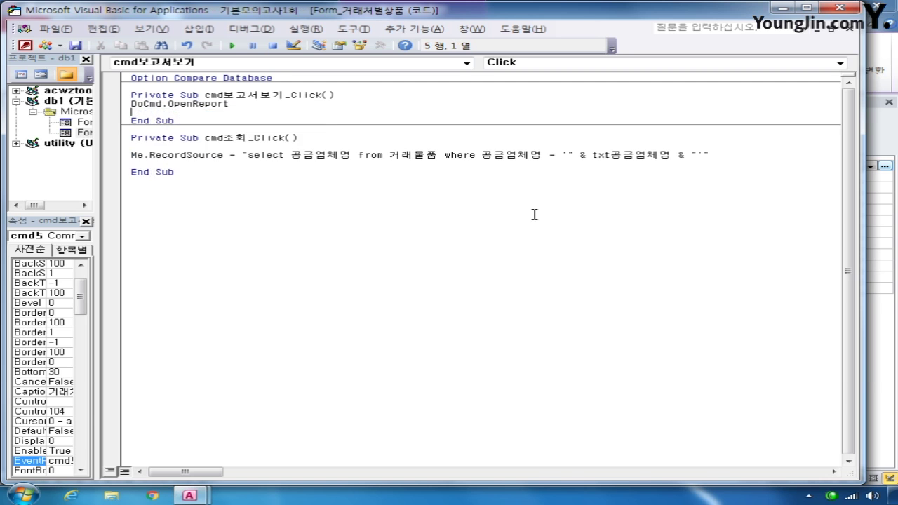
{"action": "key", "text": "BackSpace"}
{"action": "type", "text": "\""}
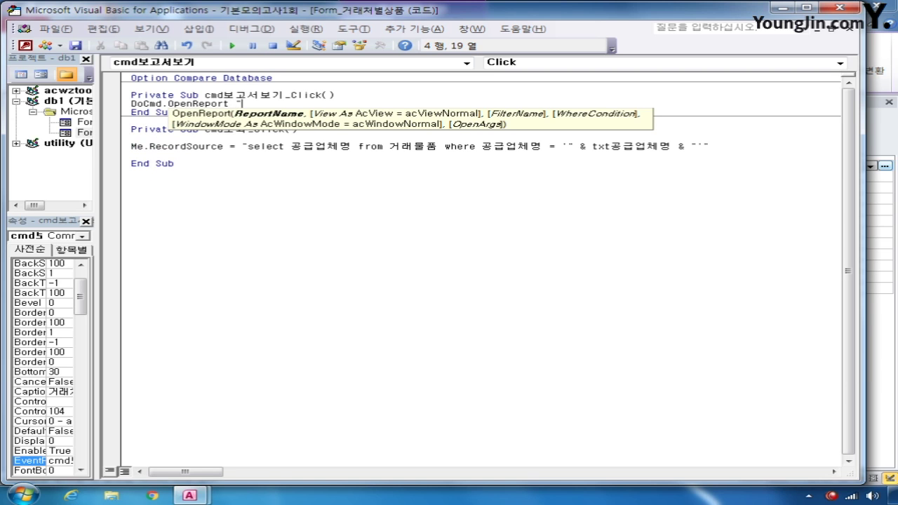
{"action": "type", "text": "거래보고서"}
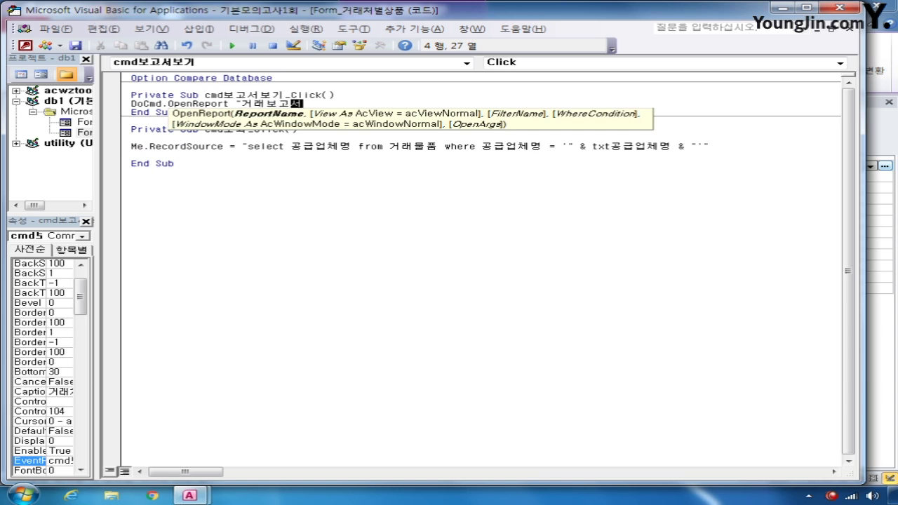
Step: Complete the OpenReport statement with acViewPreview as its view argument
{"action": "type", "text": "\","}
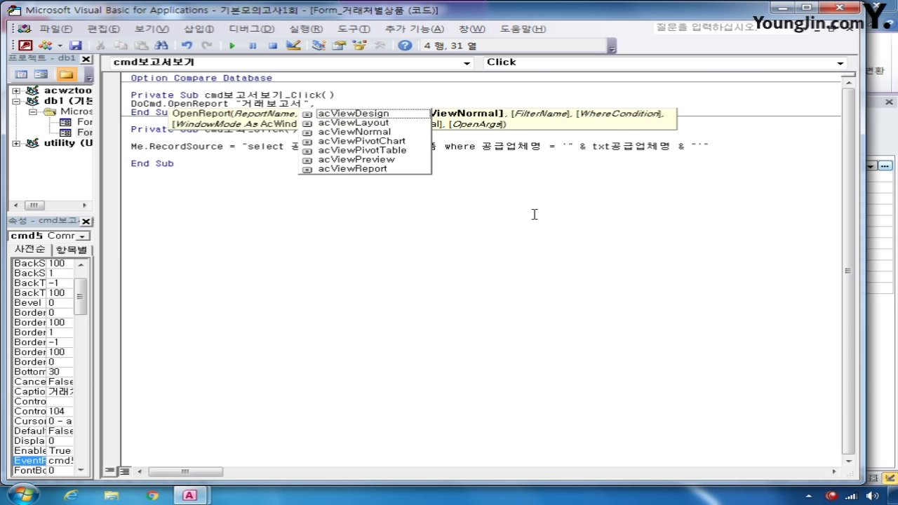
{"action": "key", "text": "Down"}
{"action": "key", "text": "Down"}
{"action": "key", "text": "Down"}
{"action": "key", "text": "Down"}
{"action": "key", "text": "Down"}
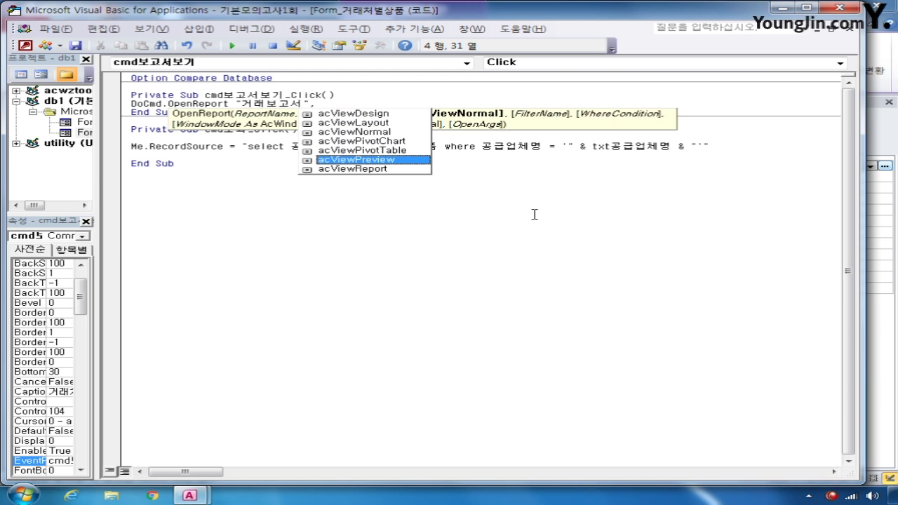
{"action": "key", "text": "Tab"}
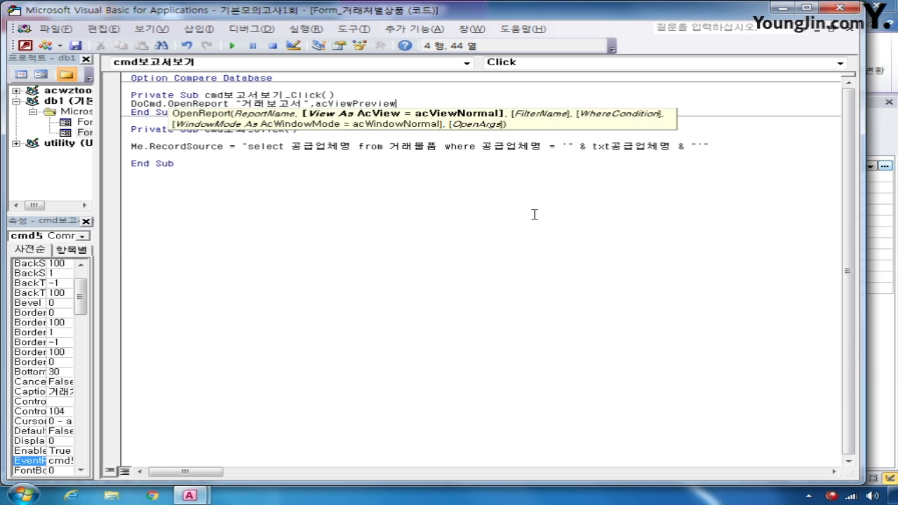
{"action": "left_click", "coordinate": [534, 214]}
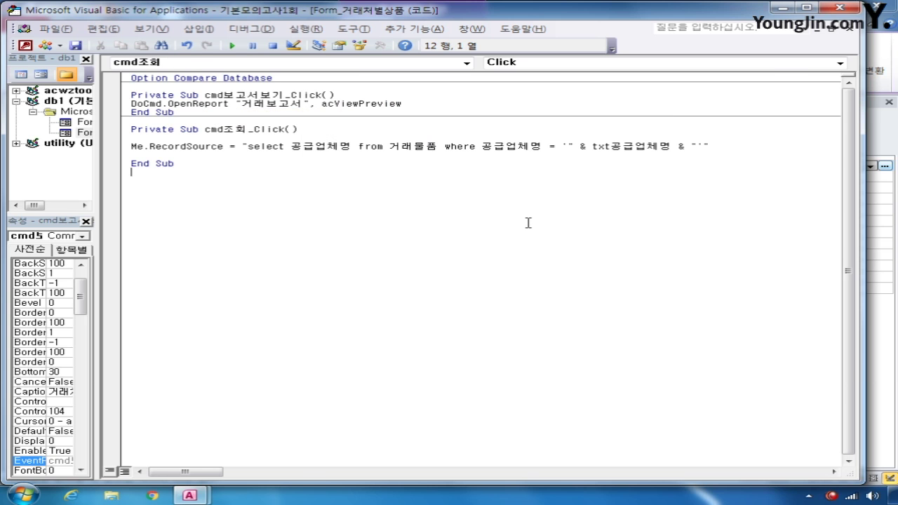
Step: Close the code editor, close the 거래처별상품 form saving its changes, and expand the list of database objects
{"action": "left_click", "coordinate": [840, 9]}
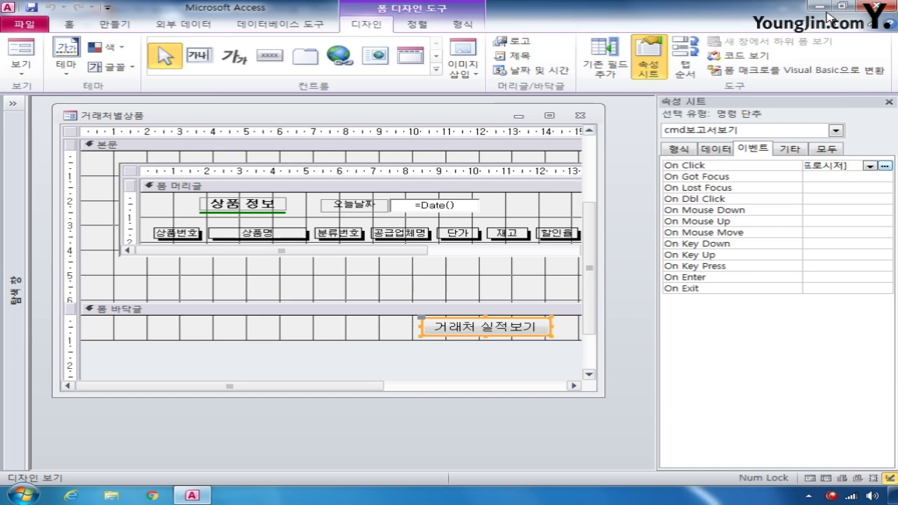
{"action": "left_click", "coordinate": [580, 116]}
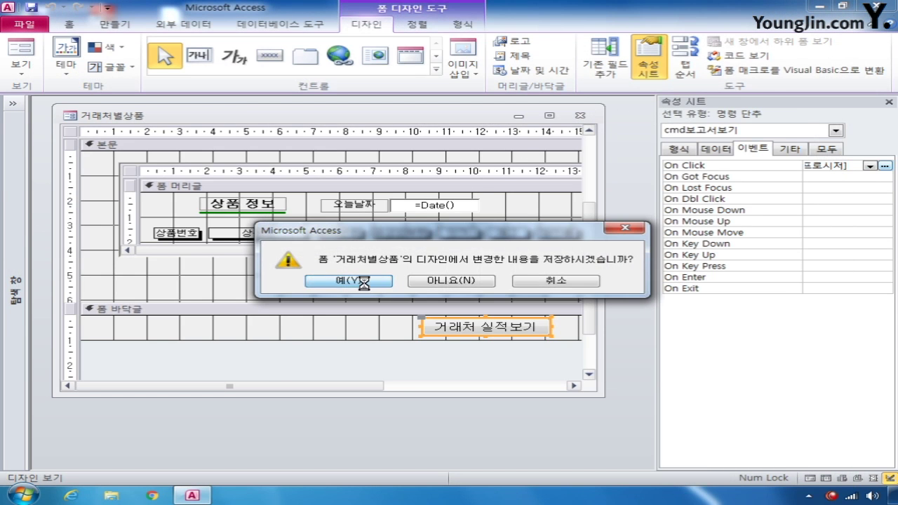
{"action": "left_click", "coordinate": [349, 285]}
{"action": "left_click", "coordinate": [20, 103]}
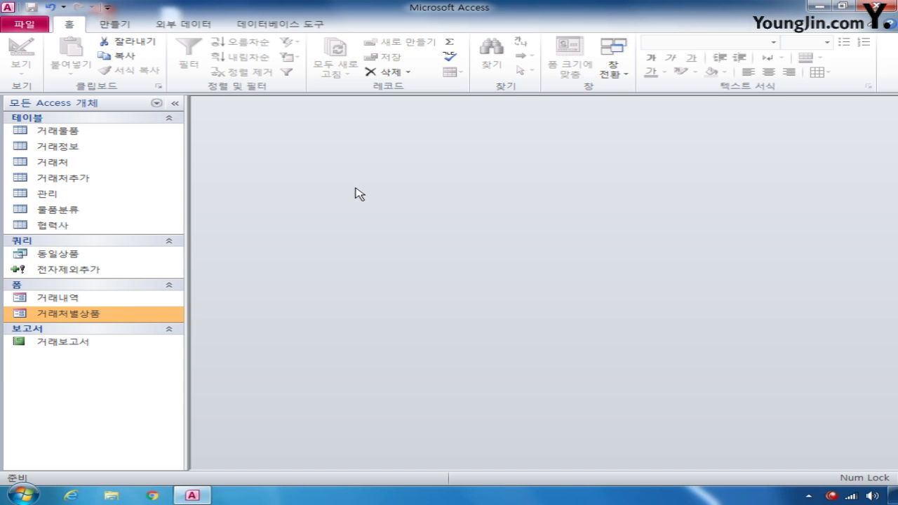
Step: Create a new query in design view based on the 협력사 table and make it an update query
{"action": "left_click", "coordinate": [118, 24]}
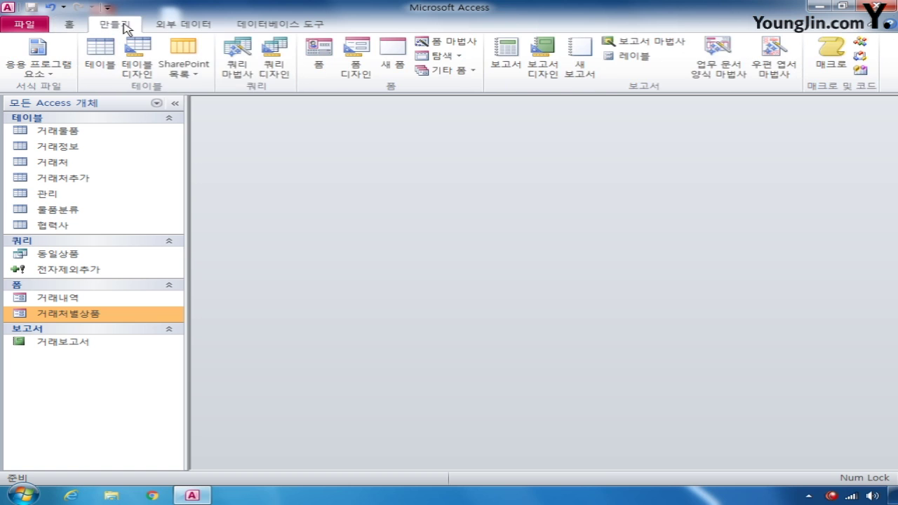
{"action": "left_click", "coordinate": [276, 65]}
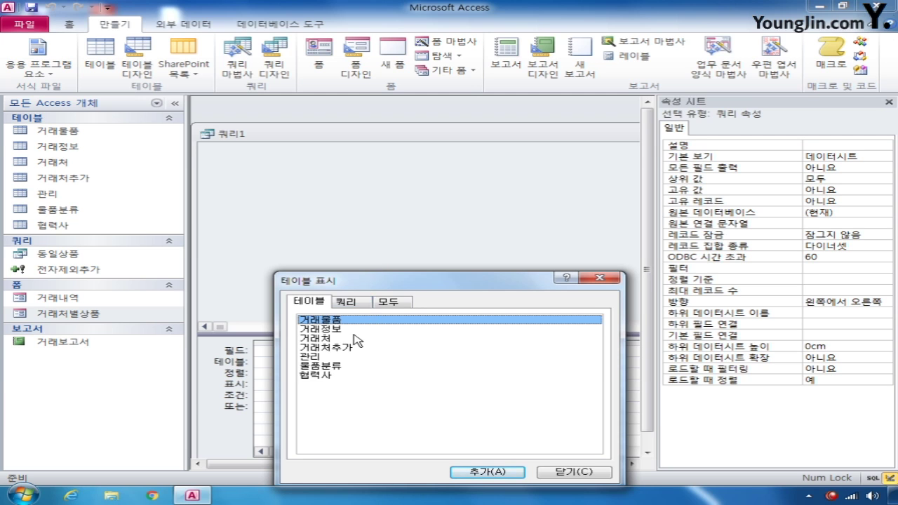
{"action": "double_click", "coordinate": [330, 376]}
{"action": "left_click", "coordinate": [595, 474]}
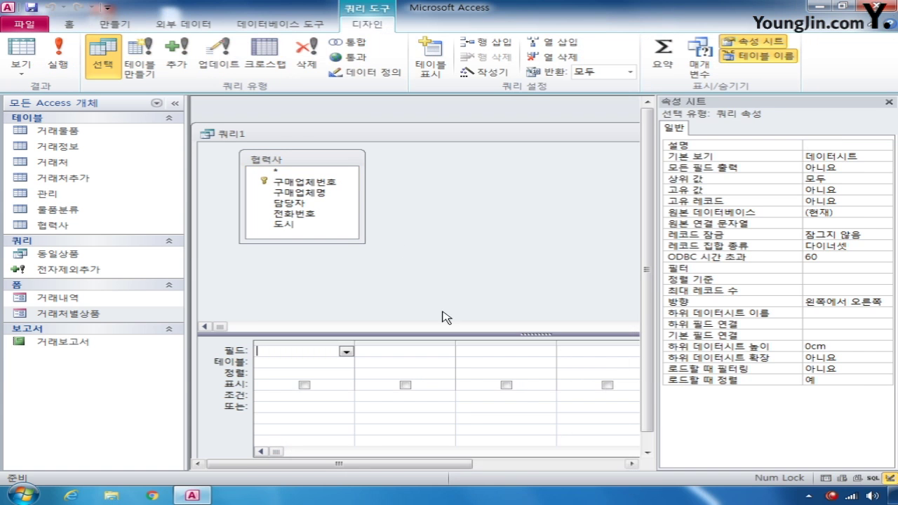
{"action": "left_click", "coordinate": [231, 67]}
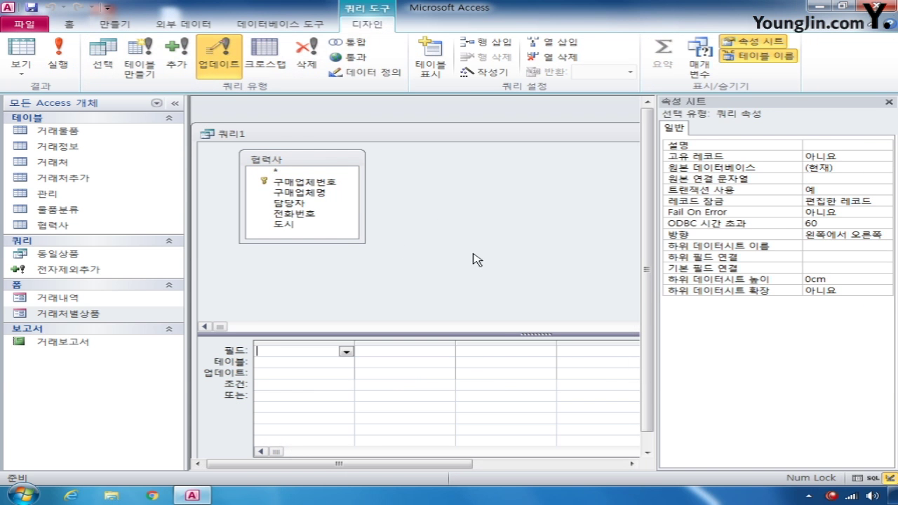
{"action": "double_click", "coordinate": [319, 202]}
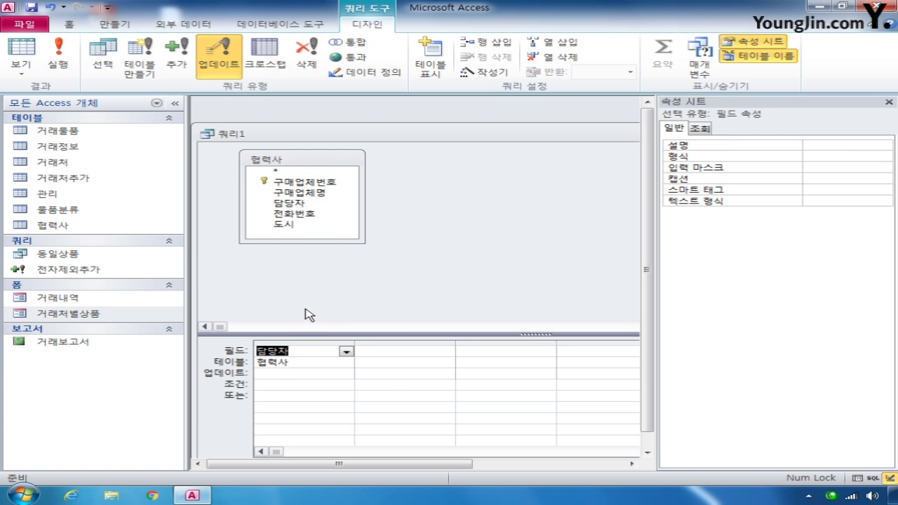
{"action": "left_click", "coordinate": [302, 342]}
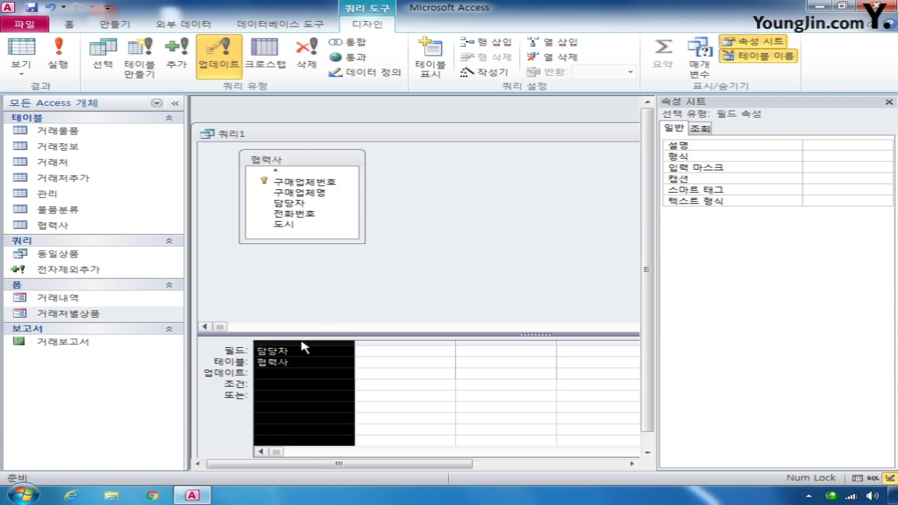
{"action": "left_click", "coordinate": [417, 318]}
Step: Choose 구매업체명 as the query's first field and set its update value to "오주식품"
{"action": "left_click", "coordinate": [347, 350]}
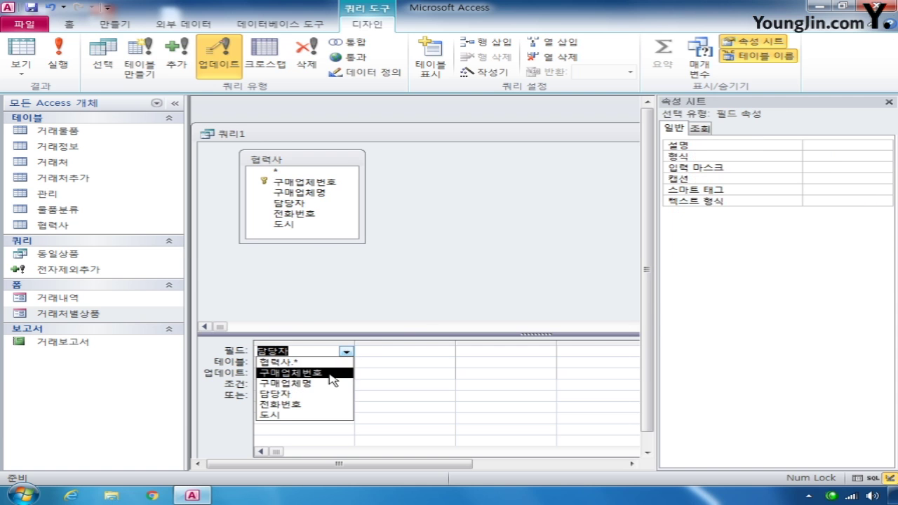
{"action": "left_click", "coordinate": [319, 383]}
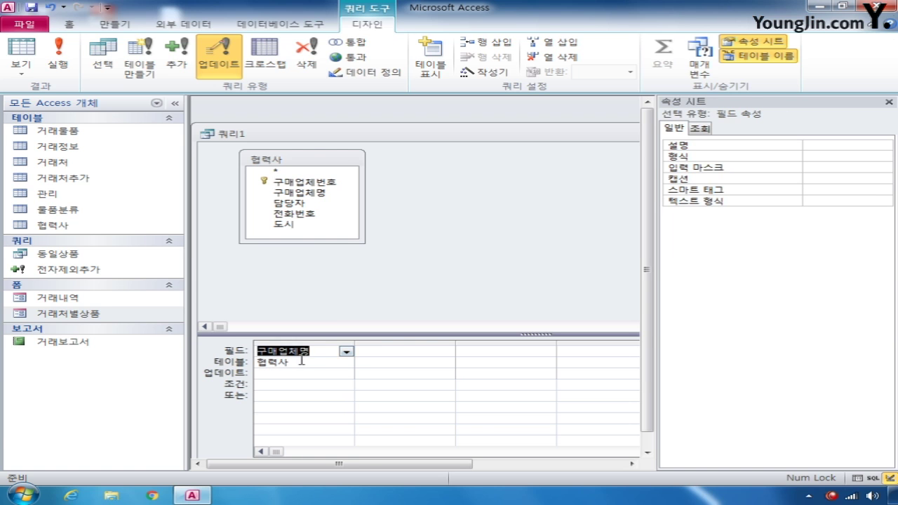
{"action": "left_click", "coordinate": [283, 384]}
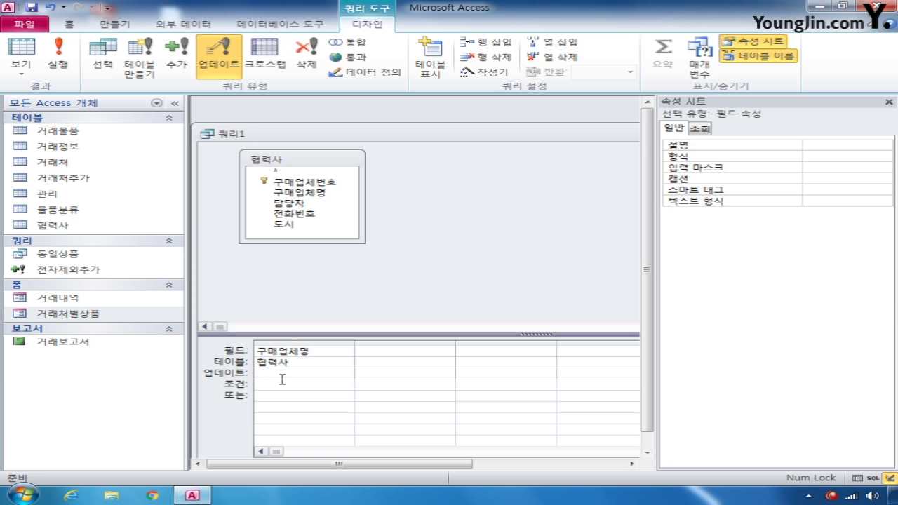
{"action": "left_click", "coordinate": [286, 374]}
{"action": "type", "text": "\"ㅇ"}
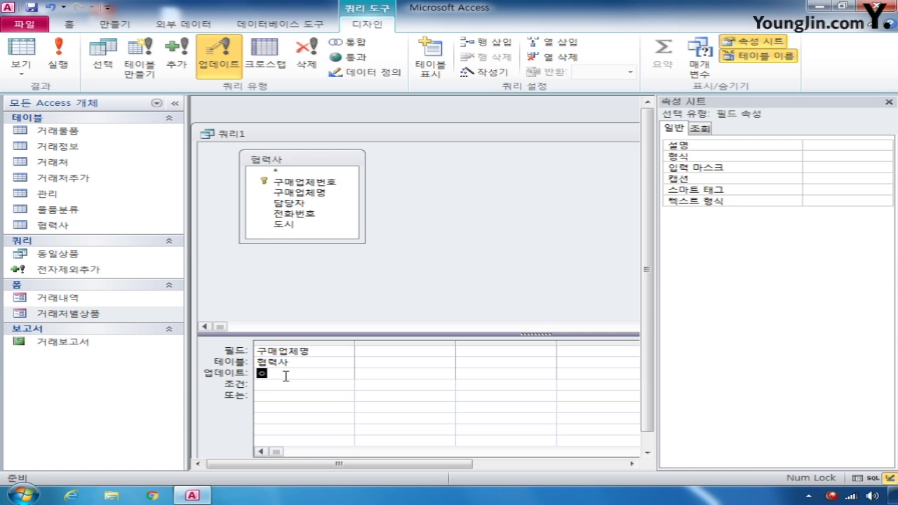
{"action": "type", "text": "오주식품\""}
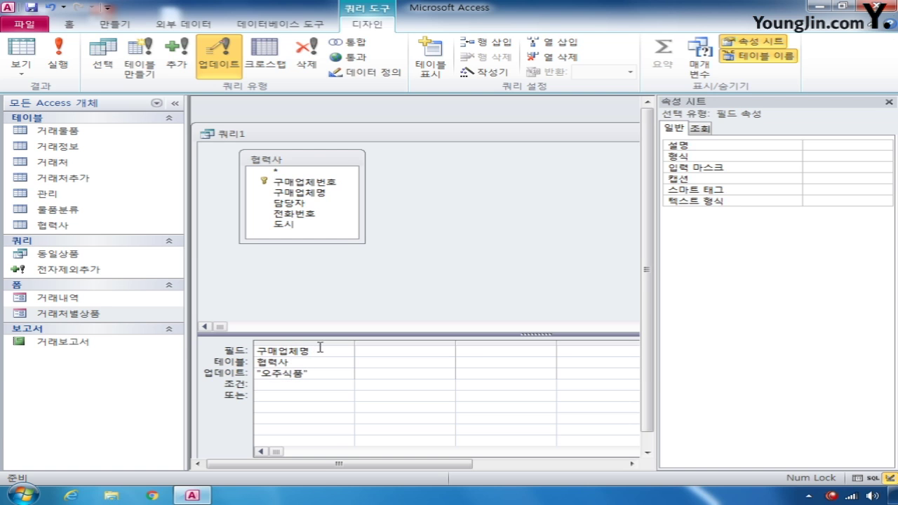
Step: Set the criterion of the 구매업체명 field to "오주제약"
{"action": "left_click", "coordinate": [286, 386]}
{"action": "type", "text": "\"오주제약"}
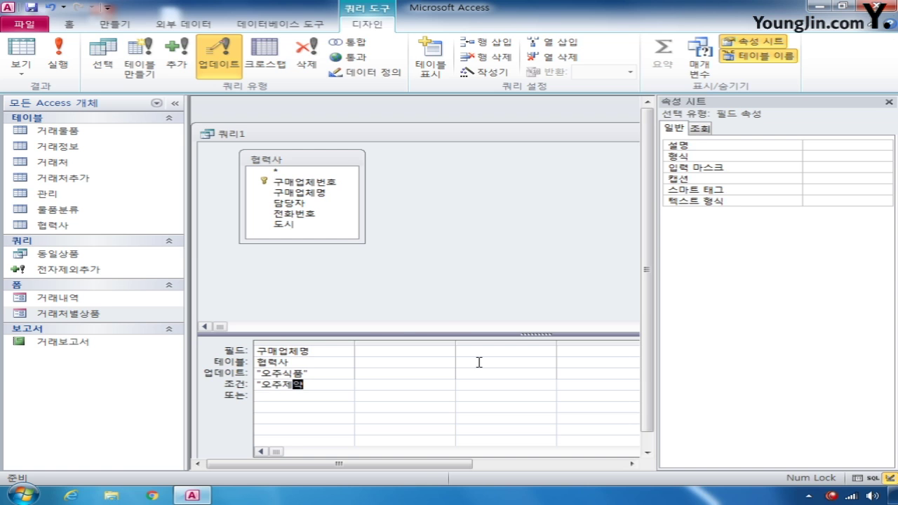
{"action": "type", "text": "\""}
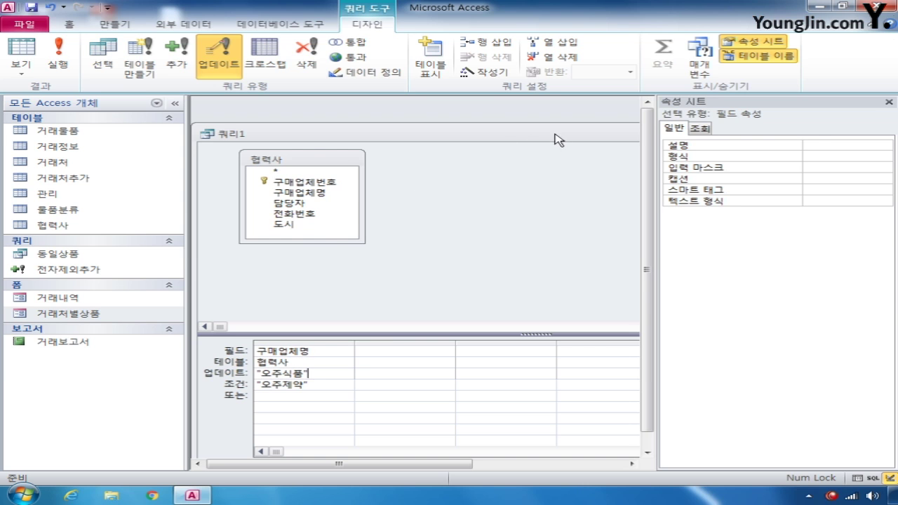
Step: Close the property sheet and the update query, saving the query as 거래처명변경
{"action": "left_click", "coordinate": [889, 102]}
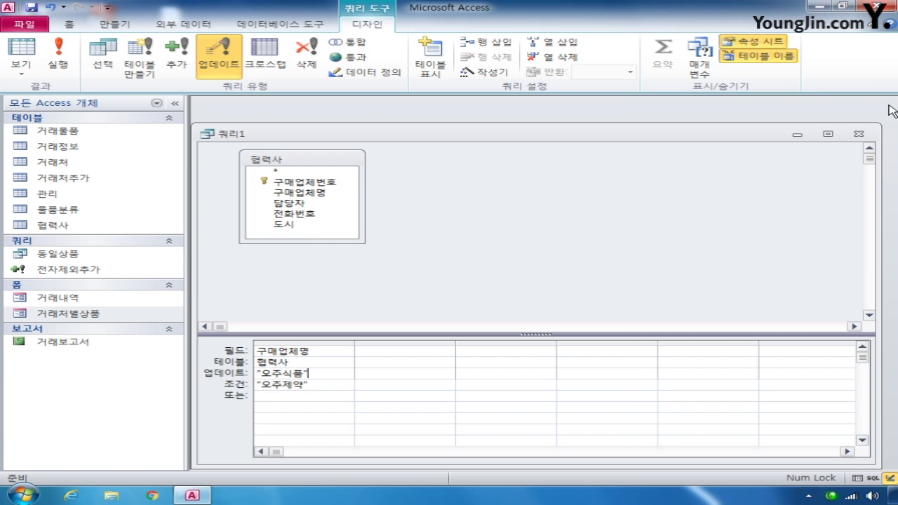
{"action": "left_click", "coordinate": [858, 133]}
{"action": "left_click", "coordinate": [354, 280]}
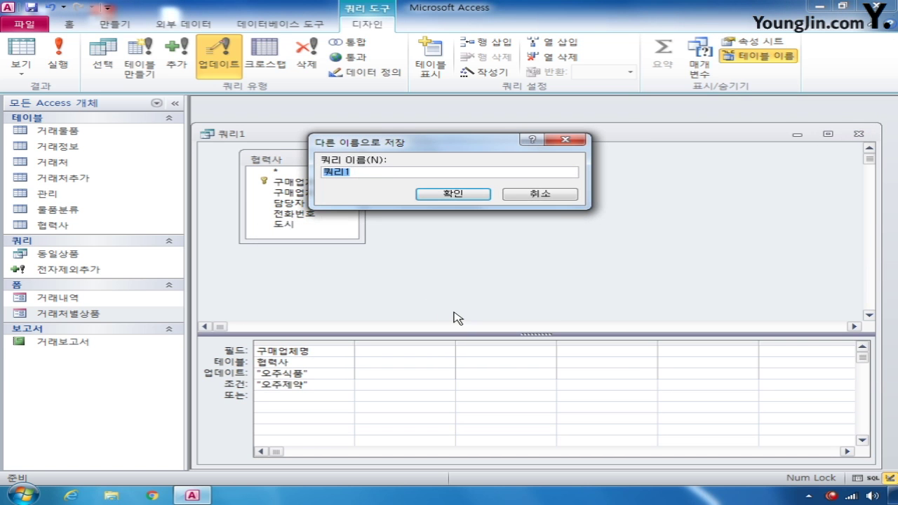
{"action": "type", "text": "거래처명별"}
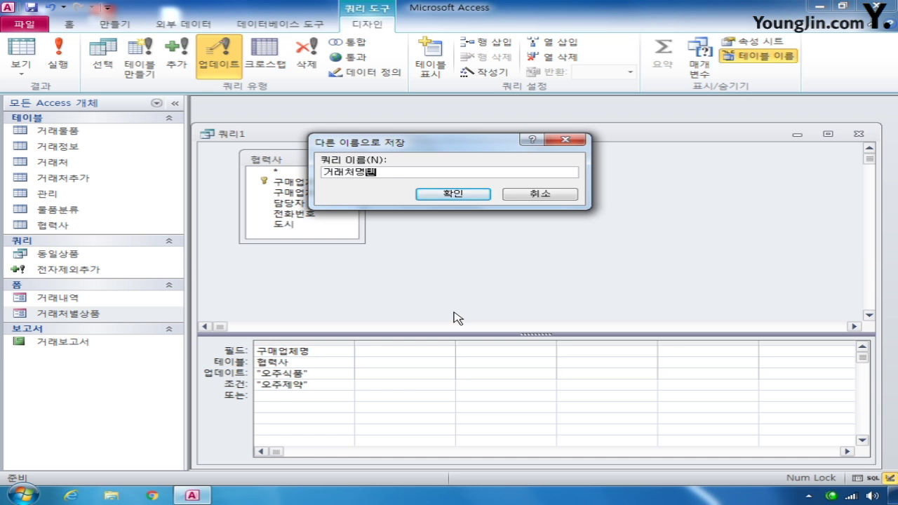
{"action": "type", "text": "경"}
{"action": "key", "text": "Return"}
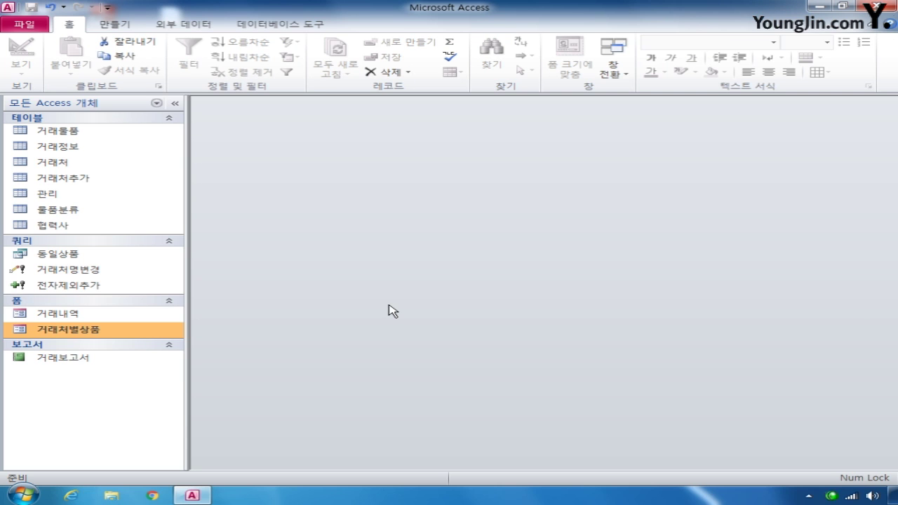
Step: Create another query in design view and add the 거래정보 and 거래물품 tables to it
{"action": "left_click", "coordinate": [116, 25]}
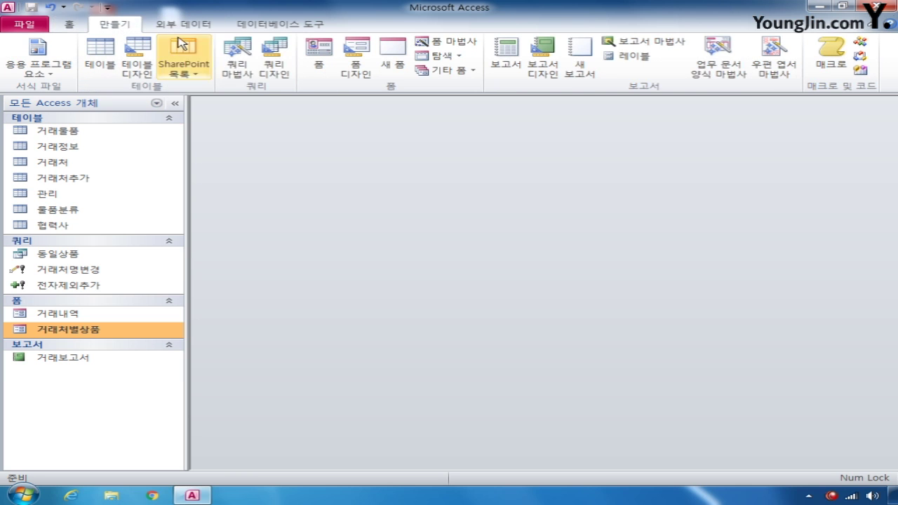
{"action": "left_click", "coordinate": [275, 68]}
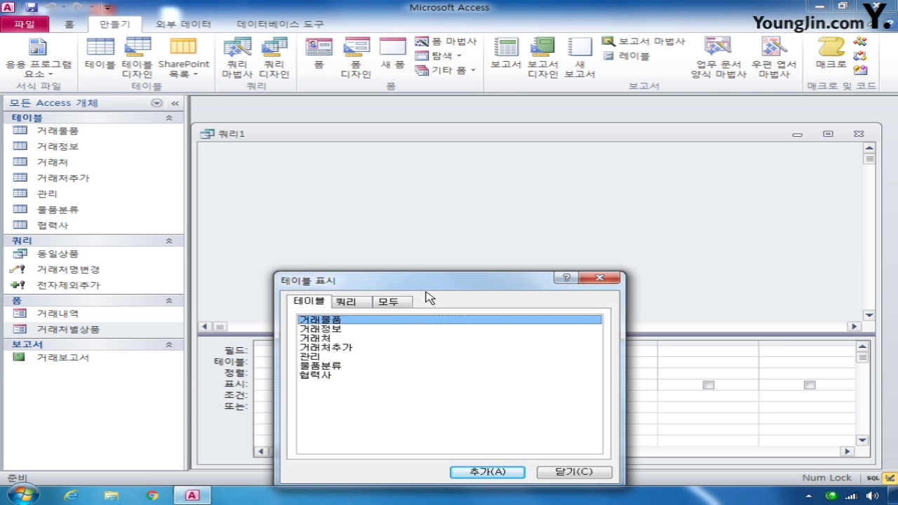
{"action": "double_click", "coordinate": [338, 330]}
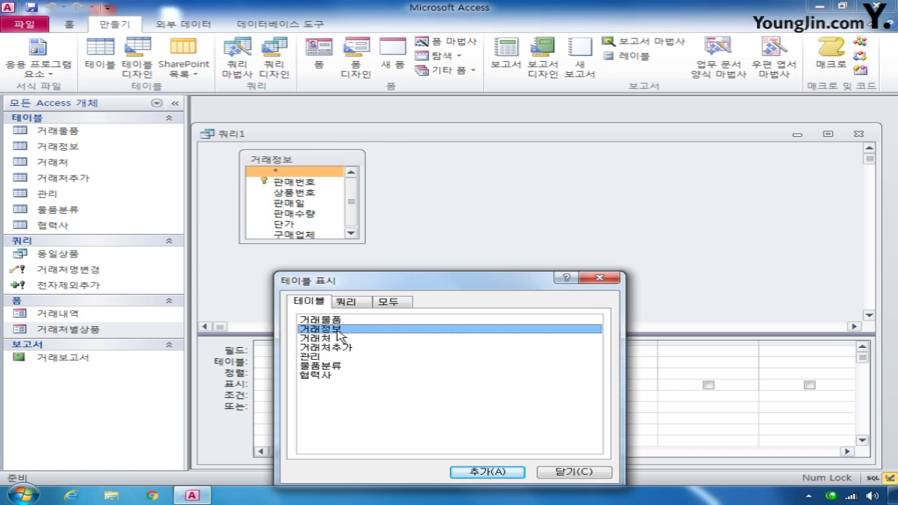
{"action": "double_click", "coordinate": [343, 321]}
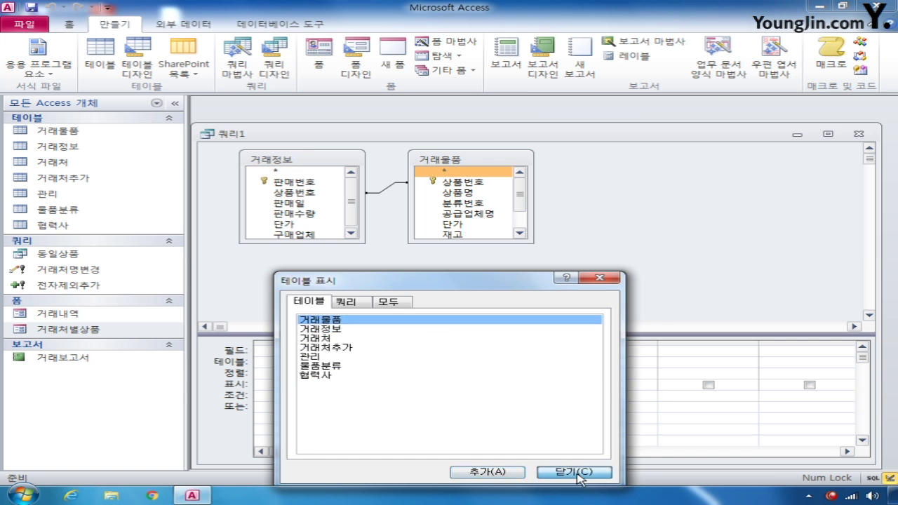
{"action": "left_click", "coordinate": [574, 472]}
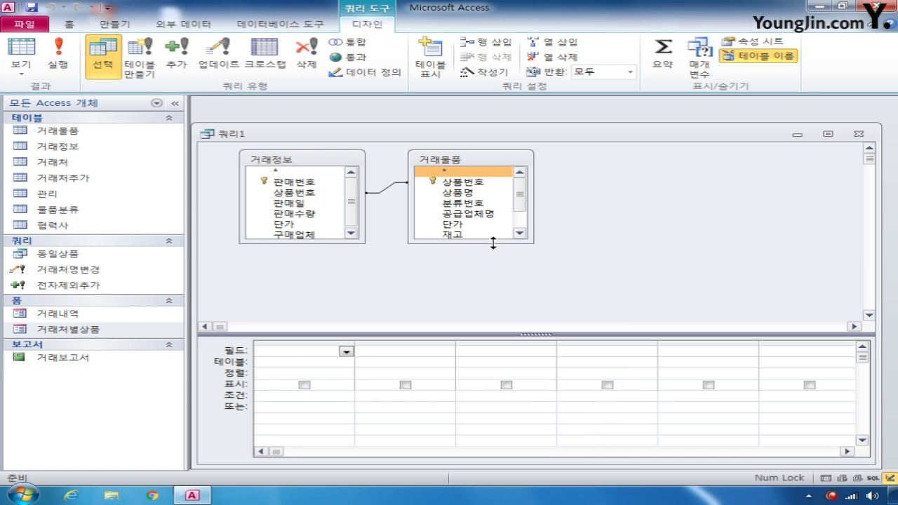
Step: Enlarge both table field lists and add 판매일 from 거래정보 and 상품명 from 거래물품 to the query grid
{"action": "left_click_drag", "start_coordinate": [494, 243], "coordinate": [469, 291]}
{"action": "mouse_move", "coordinate": [304, 242]}
{"action": "left_mouse_down"}
{"action": "mouse_move", "coordinate": [307, 268]}
{"action": "mouse_move", "coordinate": [309, 254]}
{"action": "left_mouse_up"}
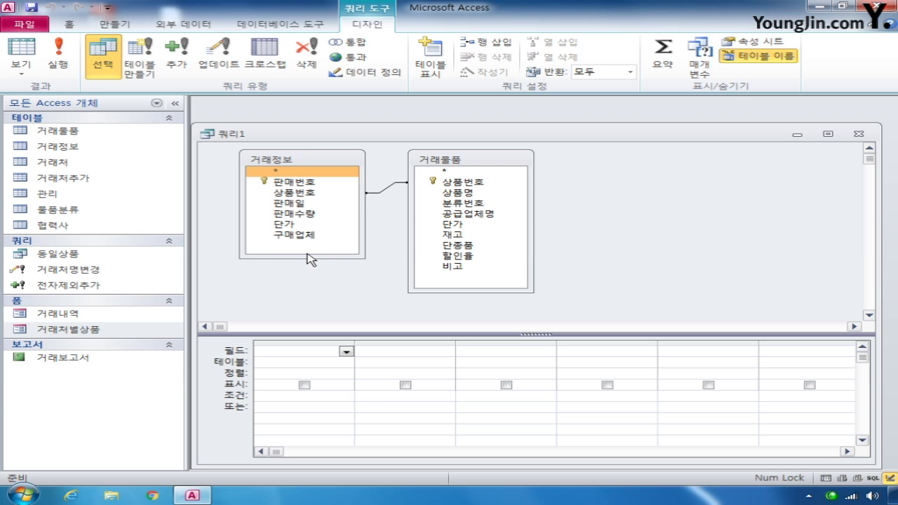
{"action": "double_click", "coordinate": [307, 203]}
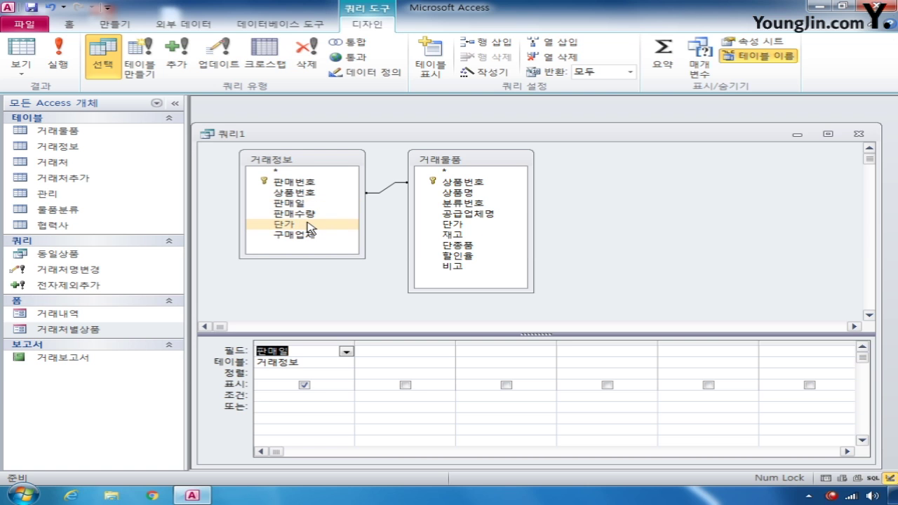
{"action": "left_click", "coordinate": [471, 193]}
{"action": "double_click", "coordinate": [471, 194]}
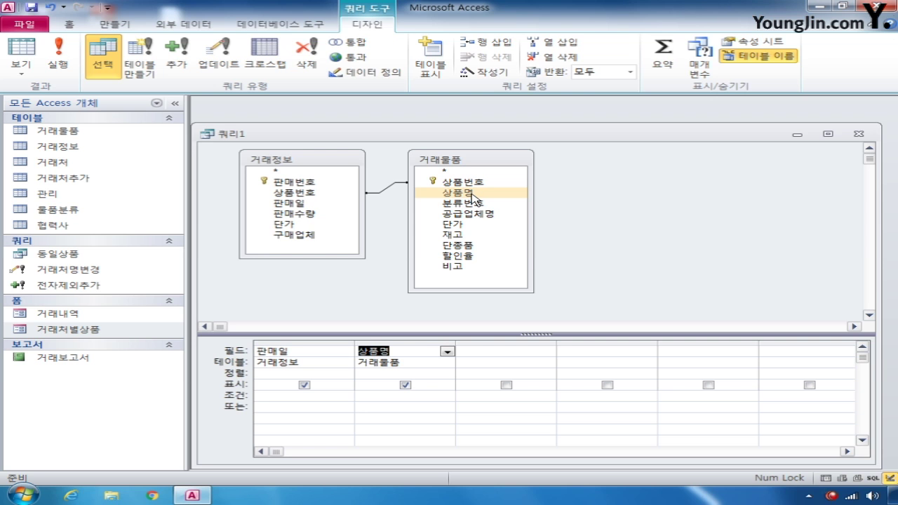
Step: Add 판매수량 from 거래정보 and 단가 from 거래물품 to the query grid
{"action": "double_click", "coordinate": [311, 215]}
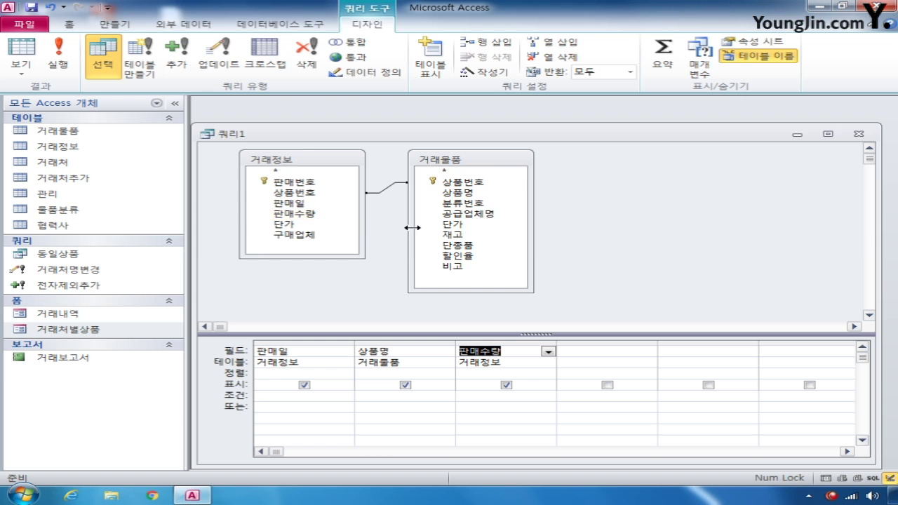
{"action": "double_click", "coordinate": [453, 224]}
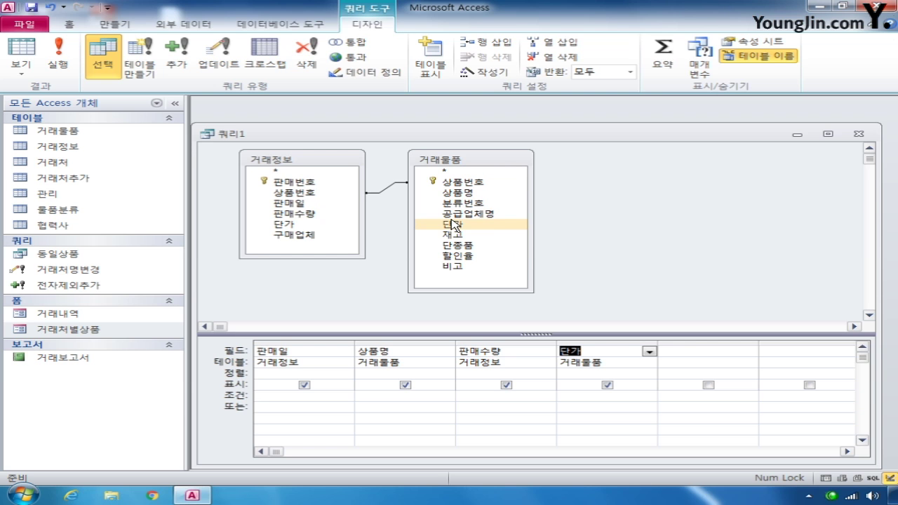
{"action": "key", "text": "Up"}
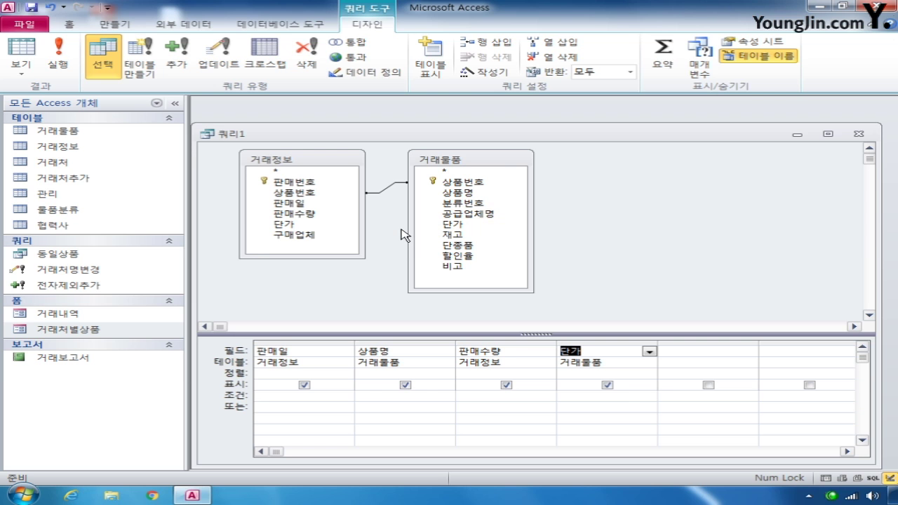
Step: Sort 상품명 by 내림차순 and 판매수량 by 오름차순, check the records in datasheet view and return to the design
{"action": "left_click", "coordinate": [382, 374]}
{"action": "left_click", "coordinate": [446, 374]}
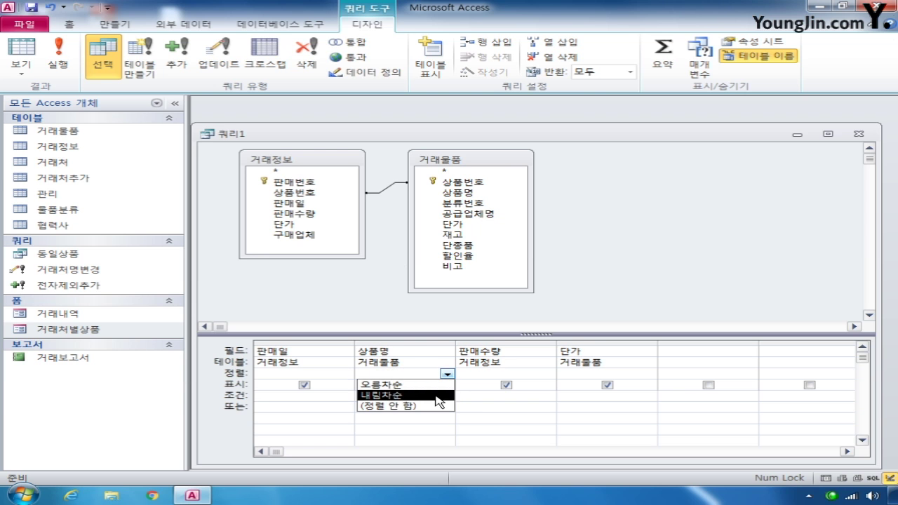
{"action": "left_click", "coordinate": [441, 395]}
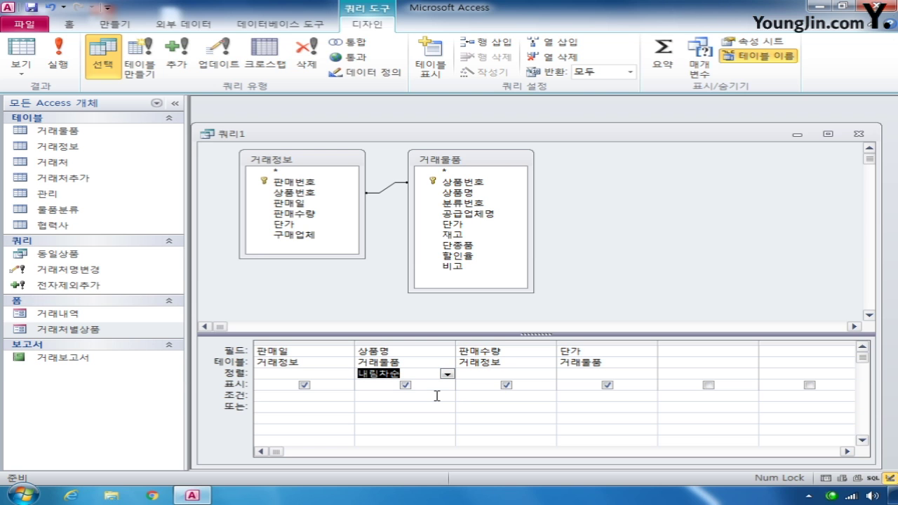
{"action": "left_click", "coordinate": [500, 373]}
{"action": "left_click", "coordinate": [550, 374]}
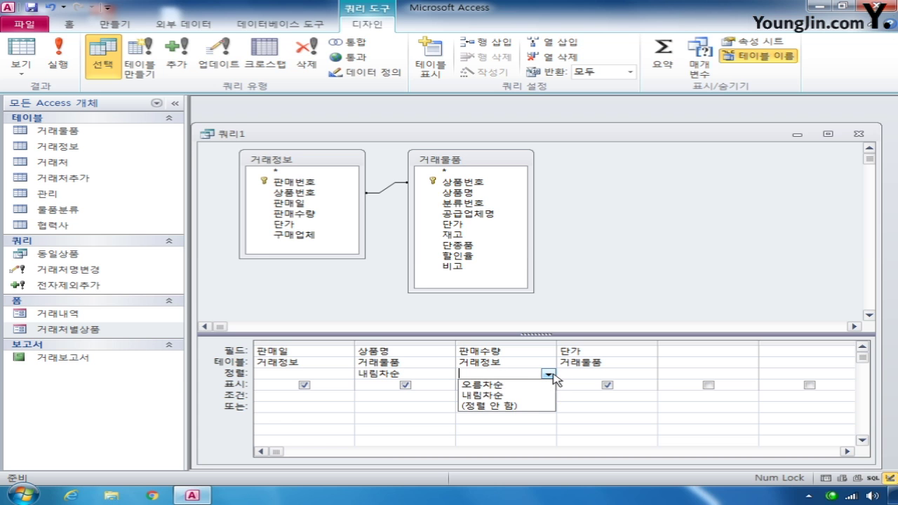
{"action": "left_click", "coordinate": [544, 384]}
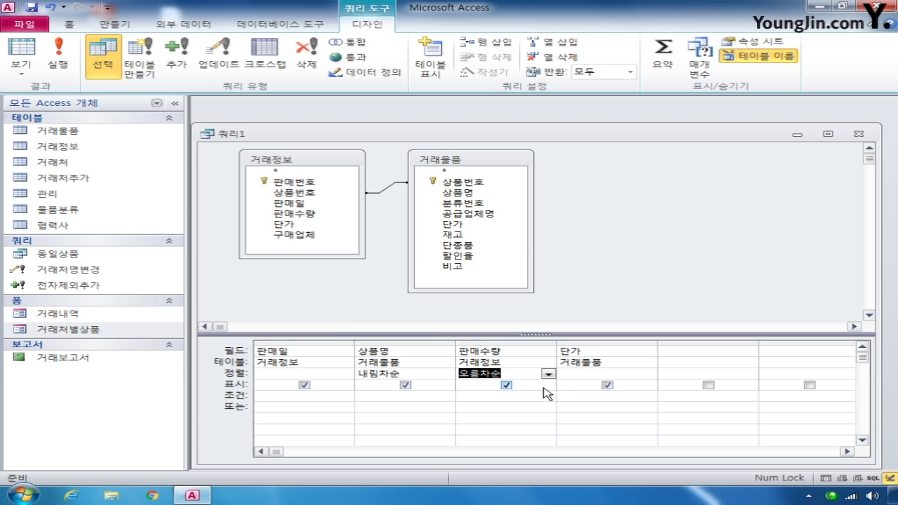
{"action": "left_click", "coordinate": [28, 76]}
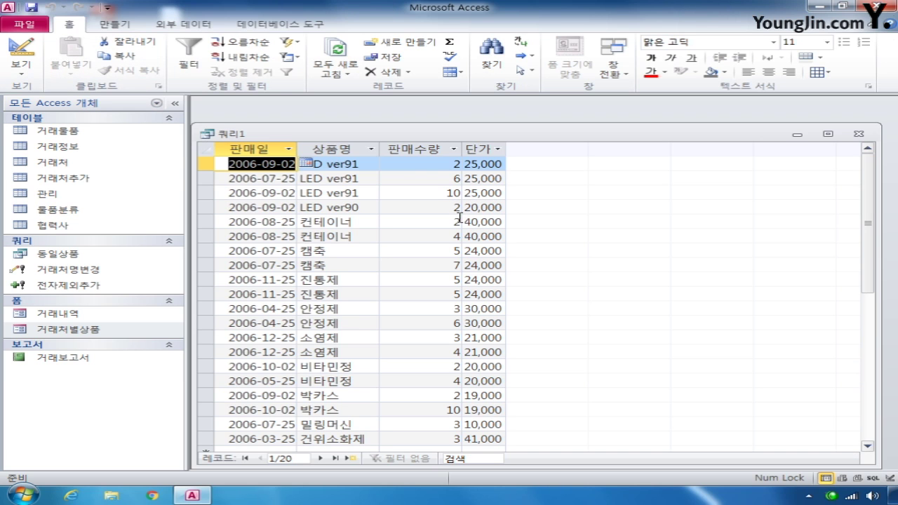
{"action": "left_click", "coordinate": [28, 59]}
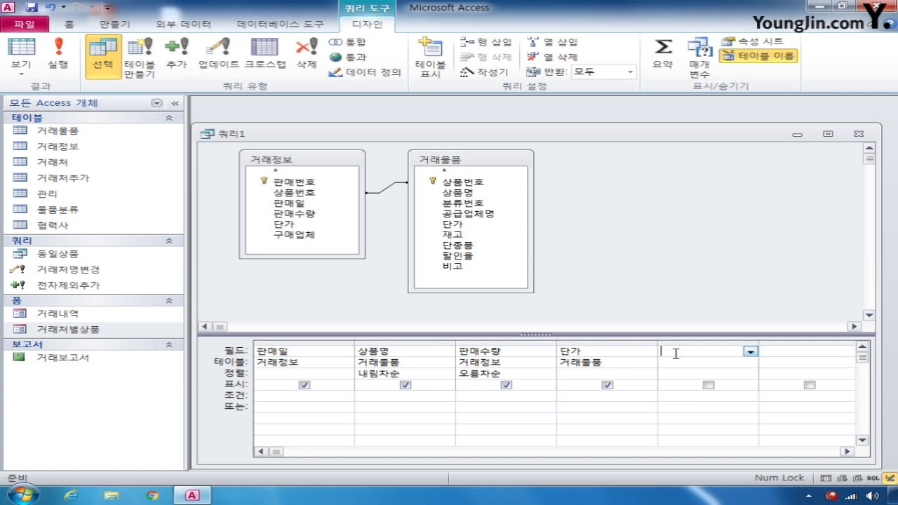
Step: Add the calculated field month([판매일]) in the first empty column and view the query's records
{"action": "key", "text": "Hangul"}
{"action": "key", "text": "Hangul"}
{"action": "type", "text": "month("}
{"action": "type", "text": "[판매"}
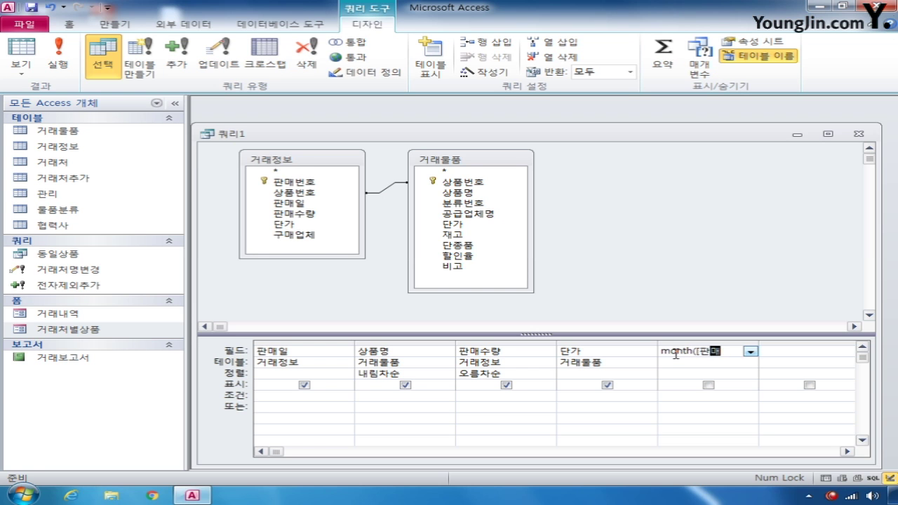
{"action": "type", "text": "일])"}
{"action": "left_click", "coordinate": [70, 78]}
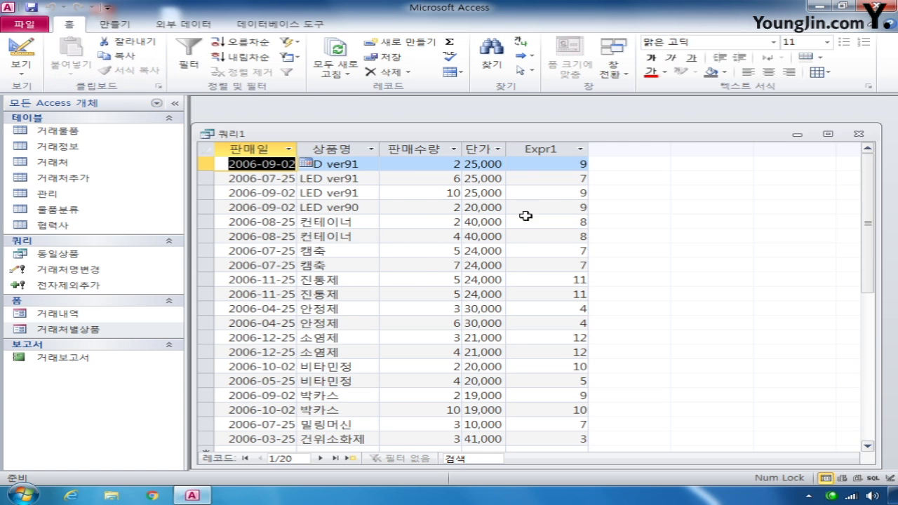
Step: Back in the design, hide the month expression column, set its criterion to 9 and run the query
{"action": "left_click", "coordinate": [21, 50]}
{"action": "left_click", "coordinate": [709, 385]}
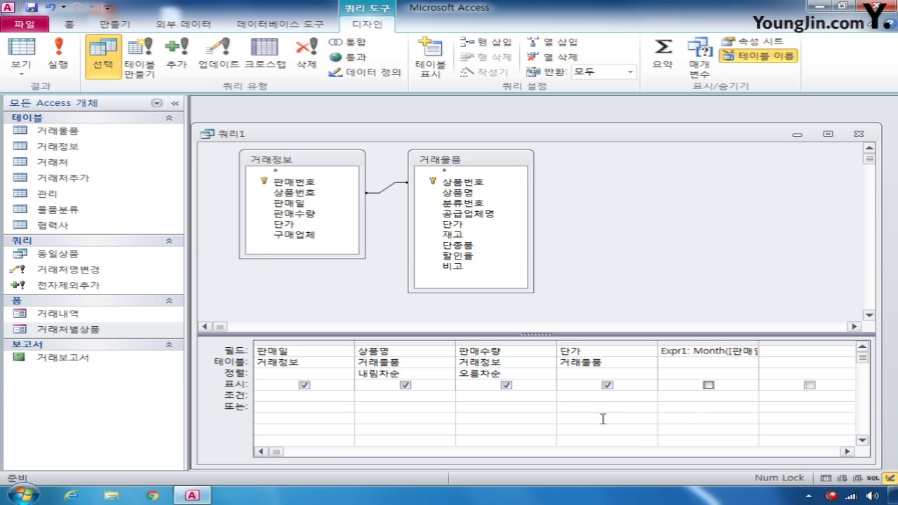
{"action": "left_click", "coordinate": [680, 398]}
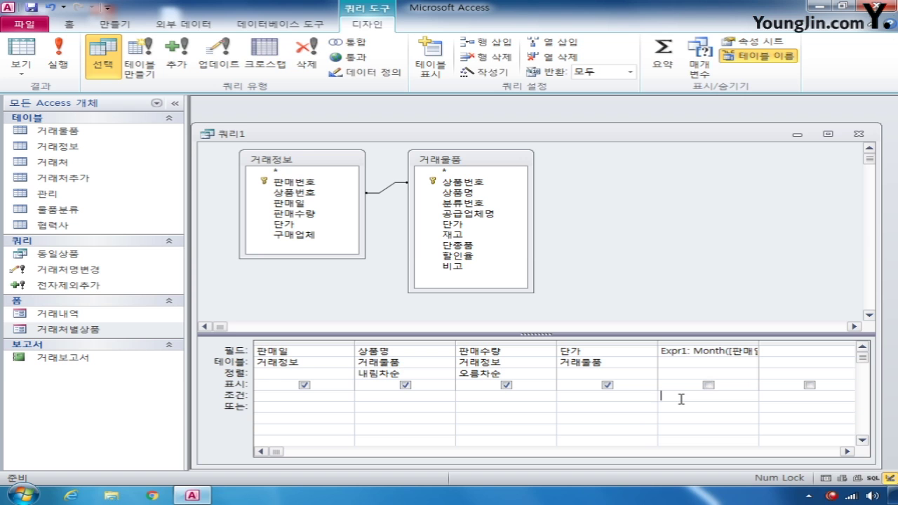
{"action": "type", "text": "9"}
{"action": "left_click", "coordinate": [62, 68]}
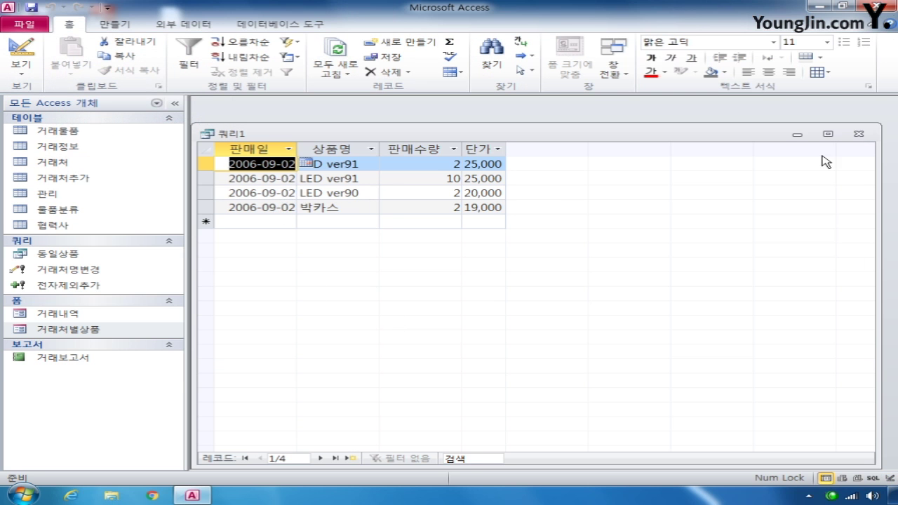
Step: Close the query and save it under the name 월별거래
{"action": "left_click", "coordinate": [859, 133]}
{"action": "left_click", "coordinate": [343, 282]}
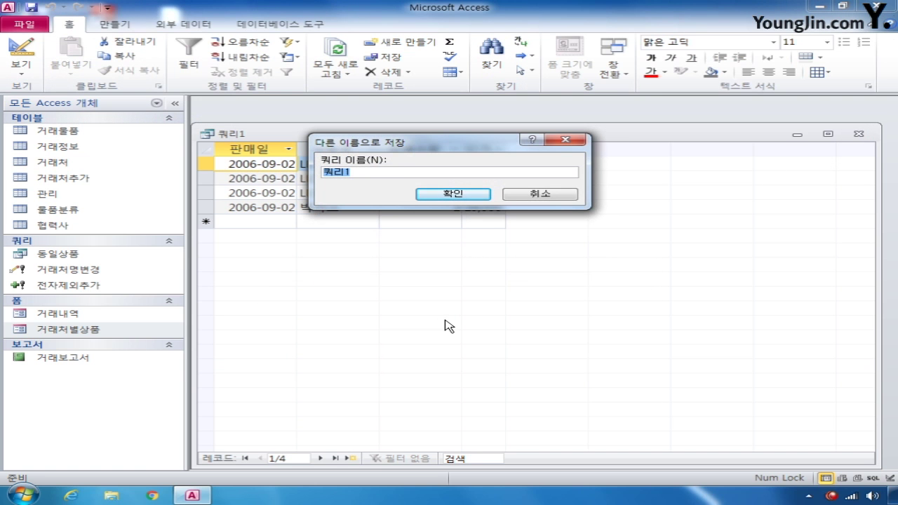
{"action": "type", "text": "월별거래"}
{"action": "key", "text": "Return"}
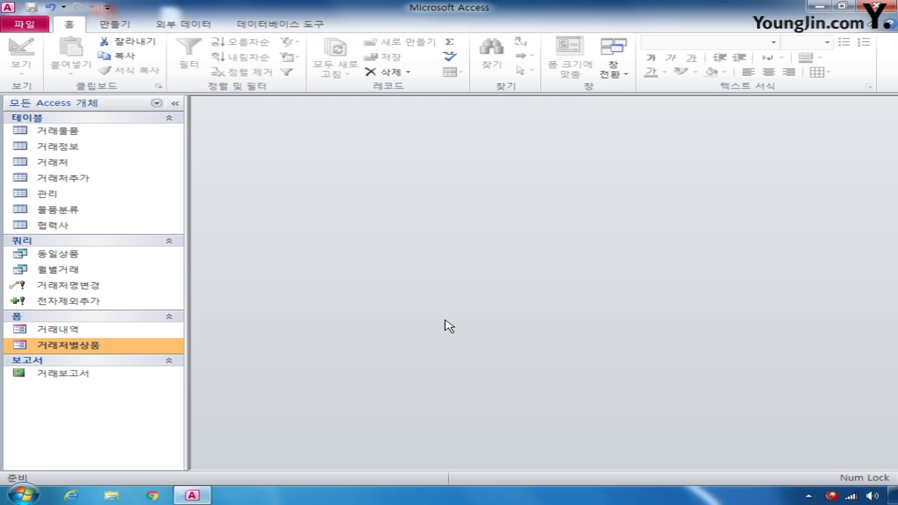
Step: Create another query in design view containing only the 거래정보 table
{"action": "left_click", "coordinate": [127, 27]}
{"action": "left_click", "coordinate": [261, 74]}
{"action": "left_click_drag", "start_coordinate": [463, 277], "coordinate": [491, 179]}
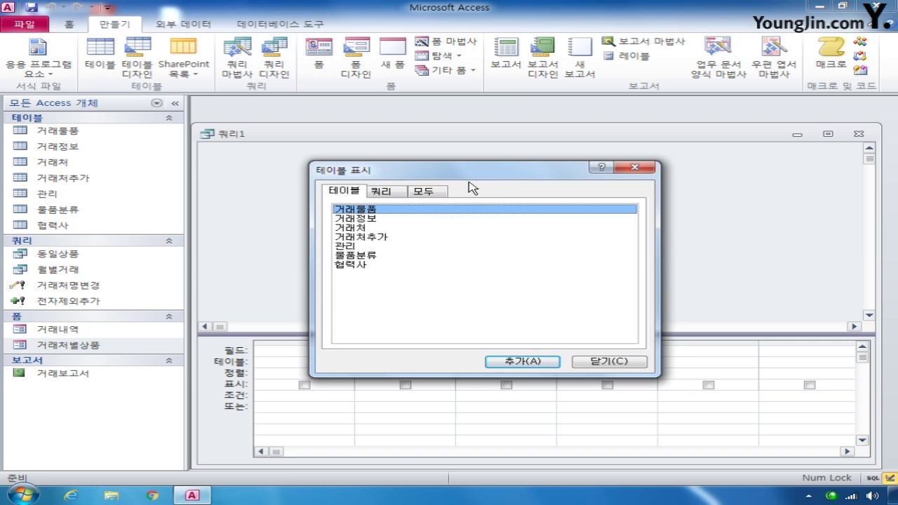
{"action": "double_click", "coordinate": [369, 218]}
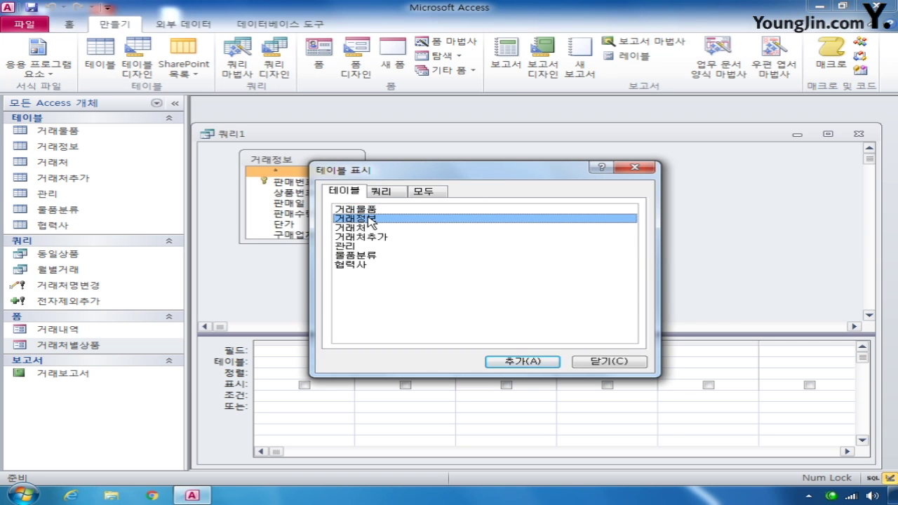
{"action": "left_click", "coordinate": [613, 360]}
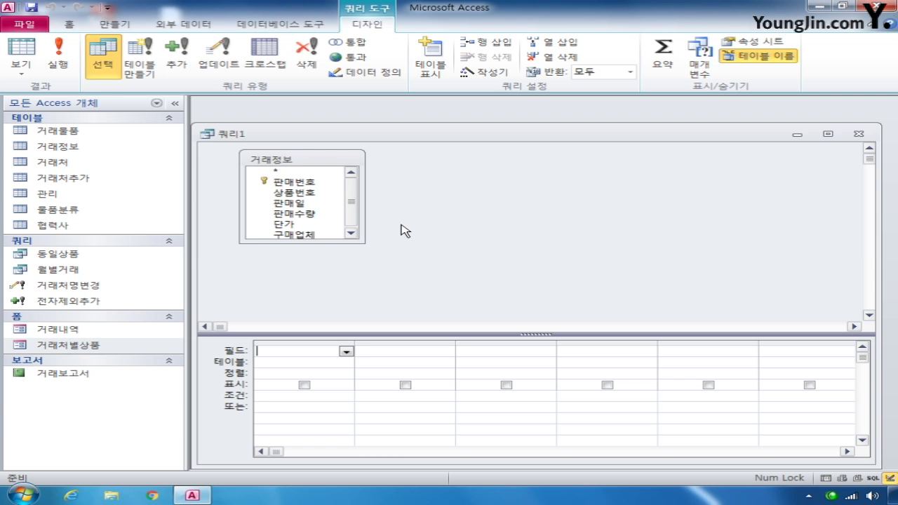
Step: Add the 구매업체 field to the grid and convert the query to a crosstab query
{"action": "double_click", "coordinate": [309, 235]}
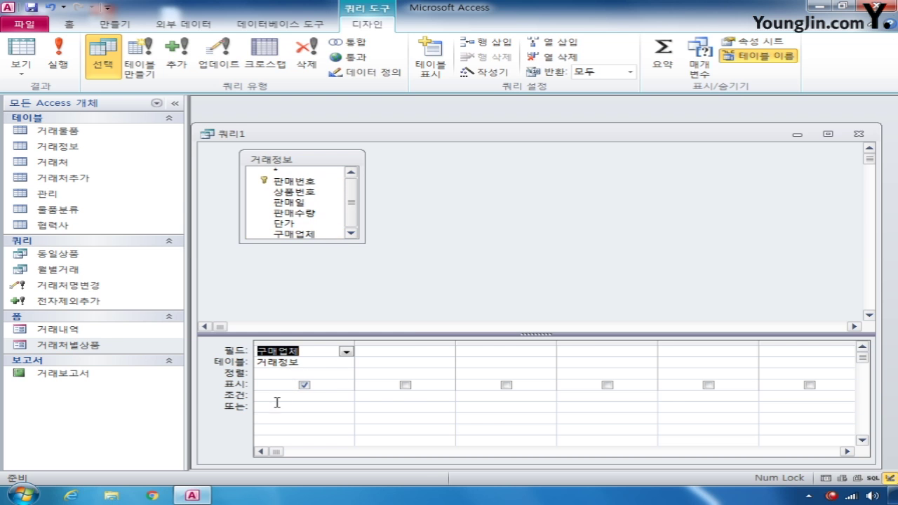
{"action": "right_click", "coordinate": [454, 188]}
{"action": "mouse_move", "coordinate": [545, 293]}
{"action": "left_click", "coordinate": [653, 307]}
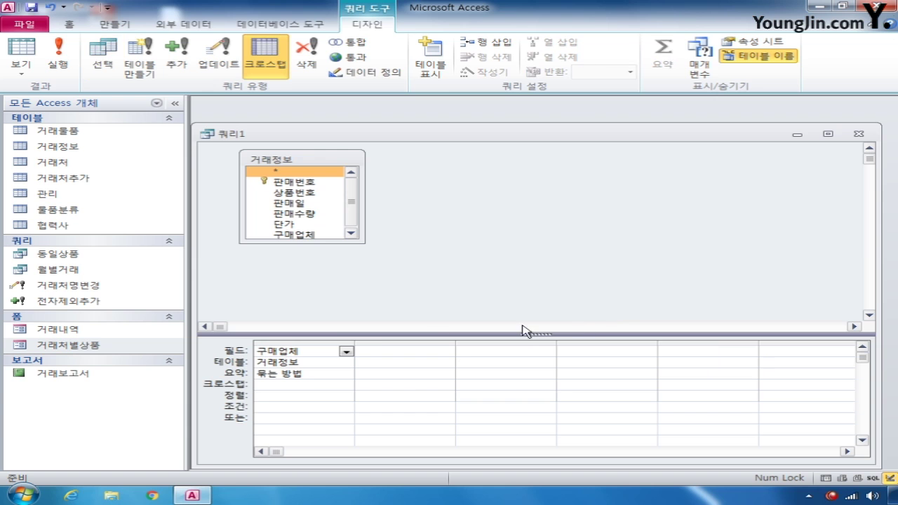
Step: Set the 구매업체 field as 행 머리글 of the crosstab
{"action": "left_click", "coordinate": [291, 385]}
{"action": "left_click", "coordinate": [347, 385]}
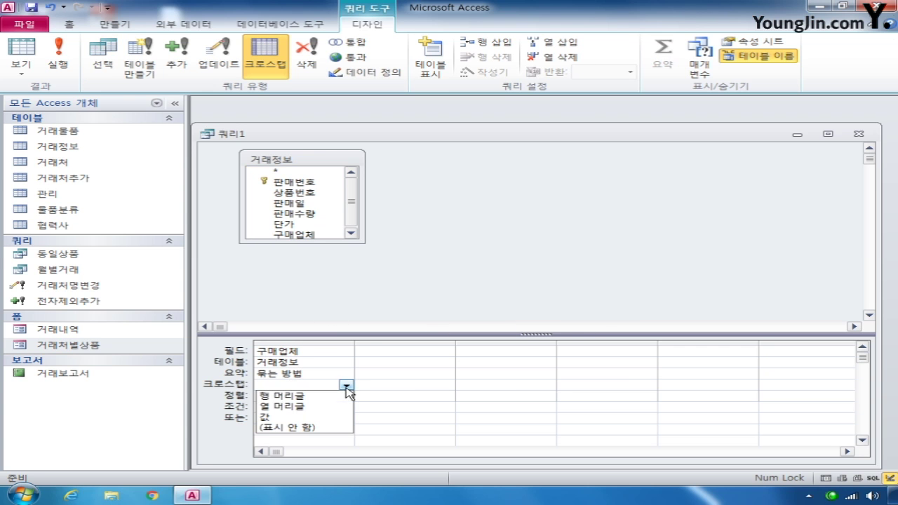
{"action": "left_click", "coordinate": [329, 395]}
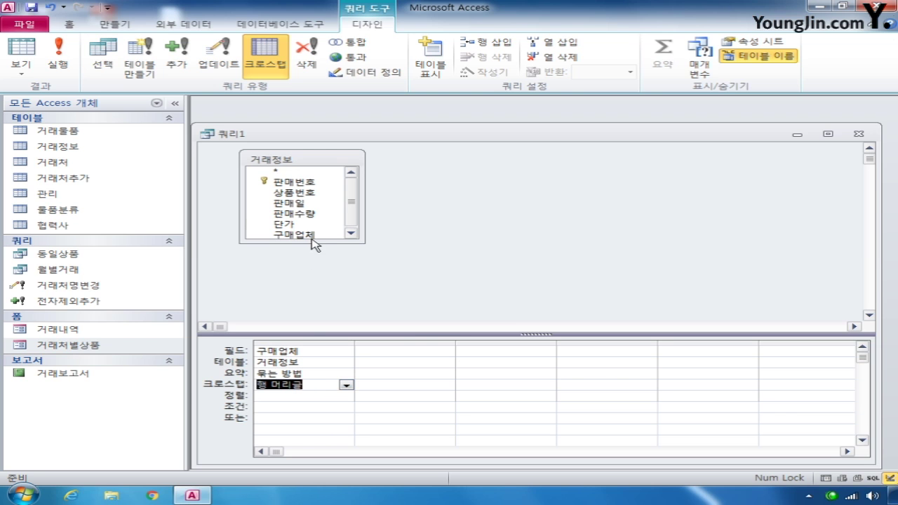
Step: Add 판매수량 to the grid as a second 행 머리글 summarised by 합계
{"action": "double_click", "coordinate": [295, 213]}
{"action": "left_click", "coordinate": [426, 376]}
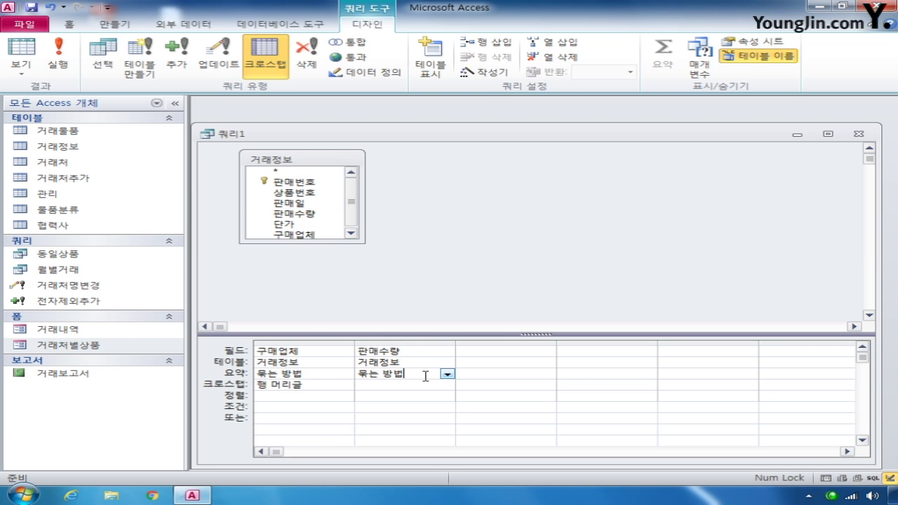
{"action": "left_click", "coordinate": [418, 386]}
{"action": "left_click", "coordinate": [447, 386]}
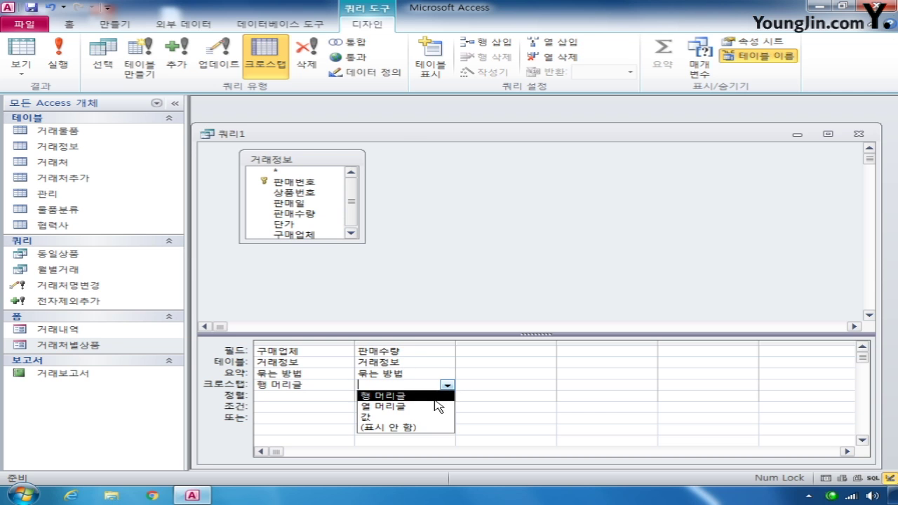
{"action": "left_click", "coordinate": [435, 397]}
{"action": "left_click", "coordinate": [441, 374]}
{"action": "left_click", "coordinate": [447, 374]}
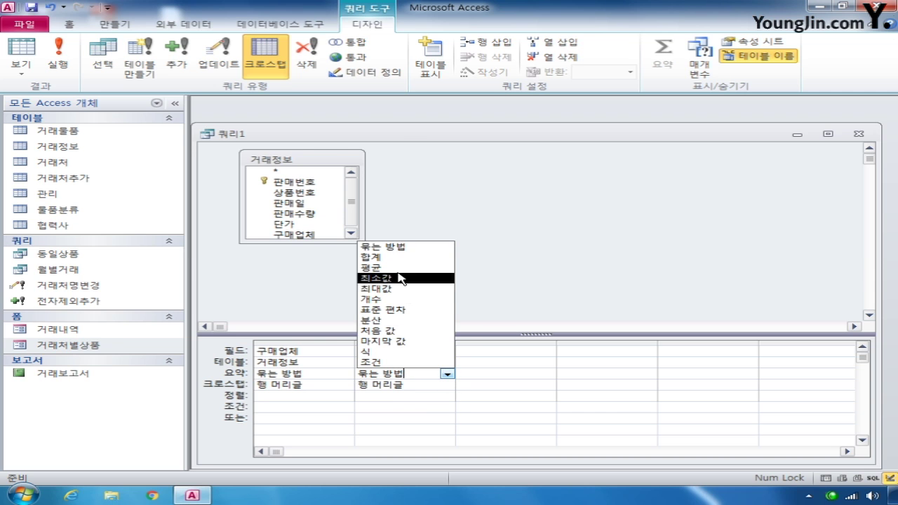
{"action": "left_click", "coordinate": [396, 257]}
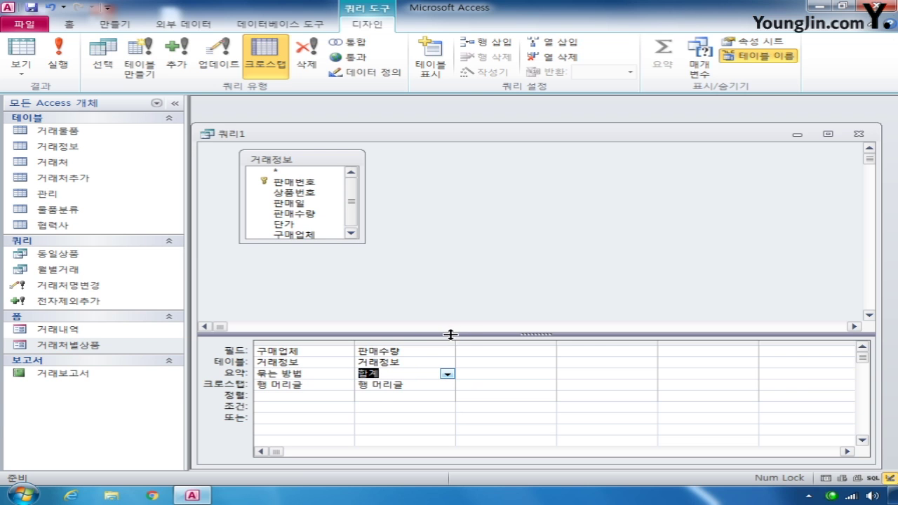
Step: Add 판매수량 once more, summarised by 합계 and used as the crosstab 값
{"action": "double_click", "coordinate": [316, 214]}
{"action": "left_click", "coordinate": [546, 374]}
{"action": "left_click", "coordinate": [547, 374]}
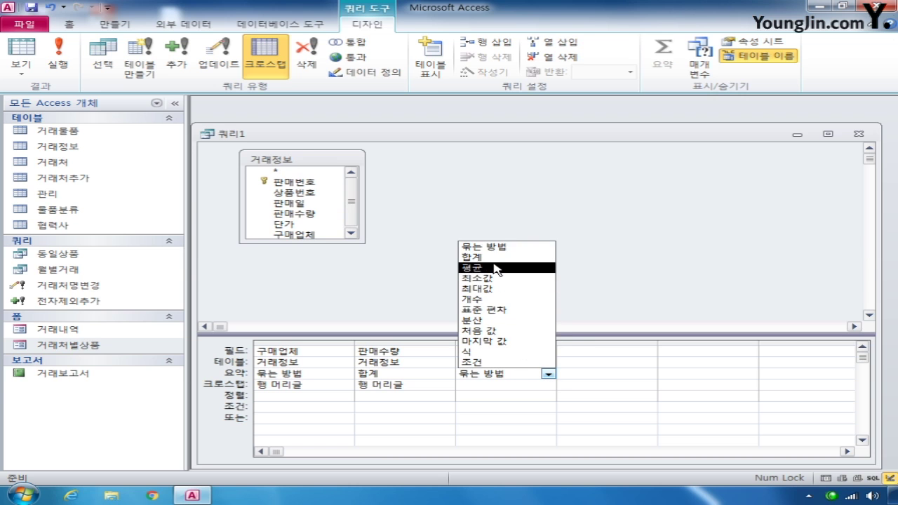
{"action": "left_click", "coordinate": [491, 256]}
{"action": "left_click", "coordinate": [488, 385]}
{"action": "left_click", "coordinate": [548, 385]}
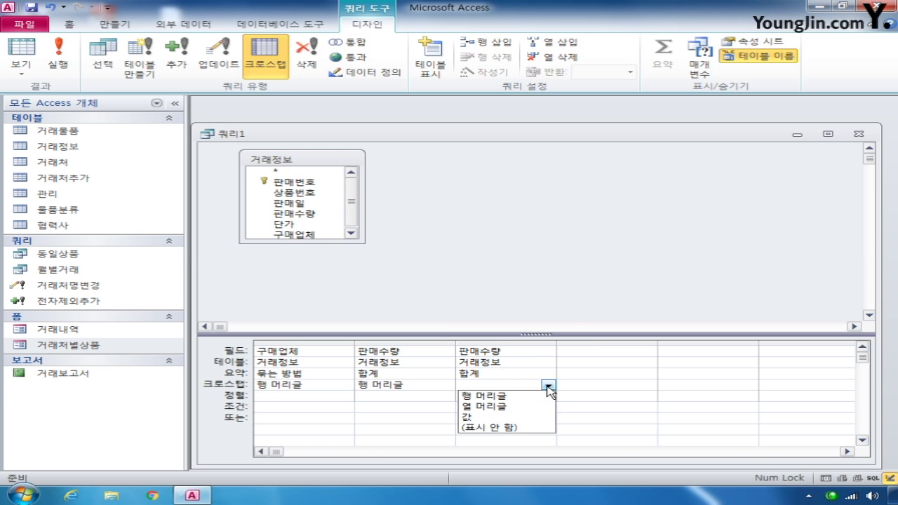
{"action": "left_click", "coordinate": [508, 415]}
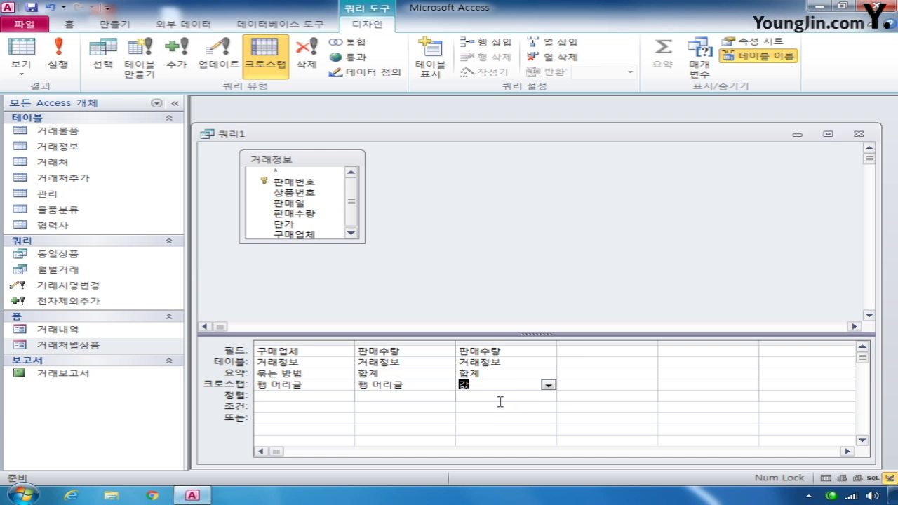
Step: Open the empty fourth column's field in the zoom editor and start its expression with iif()
{"action": "left_click", "coordinate": [588, 353]}
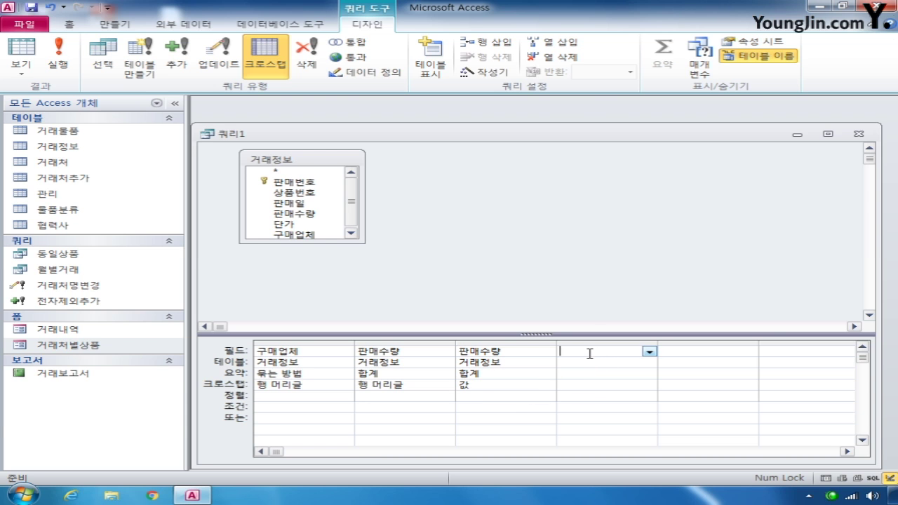
{"action": "right_click", "coordinate": [584, 353]}
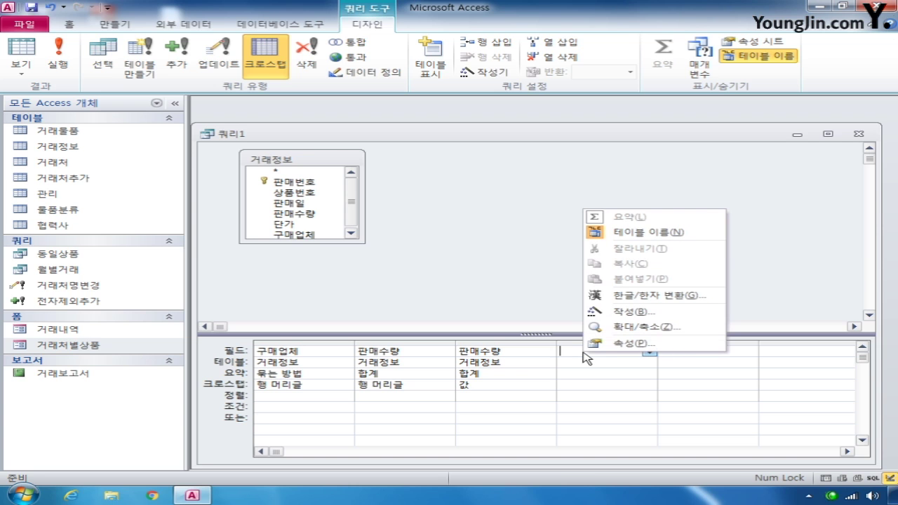
{"action": "left_click", "coordinate": [597, 327]}
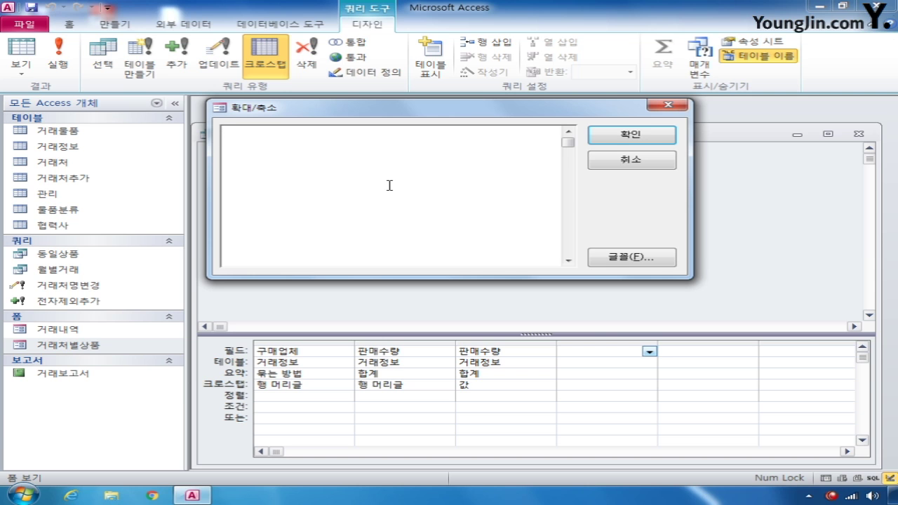
{"action": "type", "text": "["}
{"action": "key", "text": "BackSpace"}
{"action": "type", "text": "iif(month"}
{"action": "key", "text": "BackSpace"}
{"action": "key", "text": "BackSpace"}
{"action": "key", "text": "BackSpace"}
{"action": "key", "text": "BackSpace"}
{"action": "key", "text": "BackSpace"}
{"action": "key", "text": "BackSpace"}
{"action": "type", "text": "()"}
Step: Inside the iif function, enter the condition month()<=3 and the true result "1분기"
{"action": "type", "text": "month"}
{"action": "type", "text": "()"}
{"action": "type", "text": "<=3"}
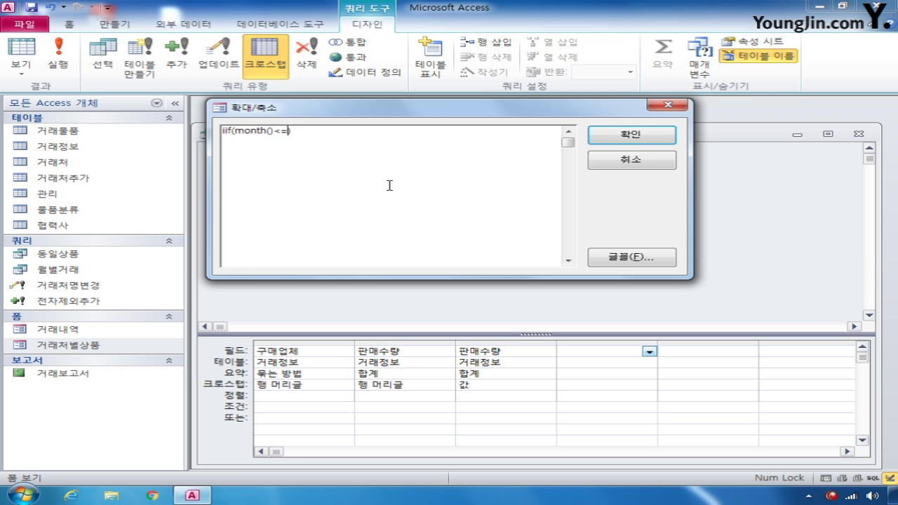
{"action": "type", "text": ","}
{"action": "type", "text": "\"1"}
{"action": "type", "text": "분"}
{"action": "type", "text": "기\""}
Step: Nest a second iif as the false part, with condition month()<=6 and true result "2분기"
{"action": "type", "text": ","}
{"action": "type", "text": "ㅑㅑ"}
{"action": "key", "text": "BackSpace"}
{"action": "key", "text": "BackSpace"}
{"action": "type", "text": "iif("}
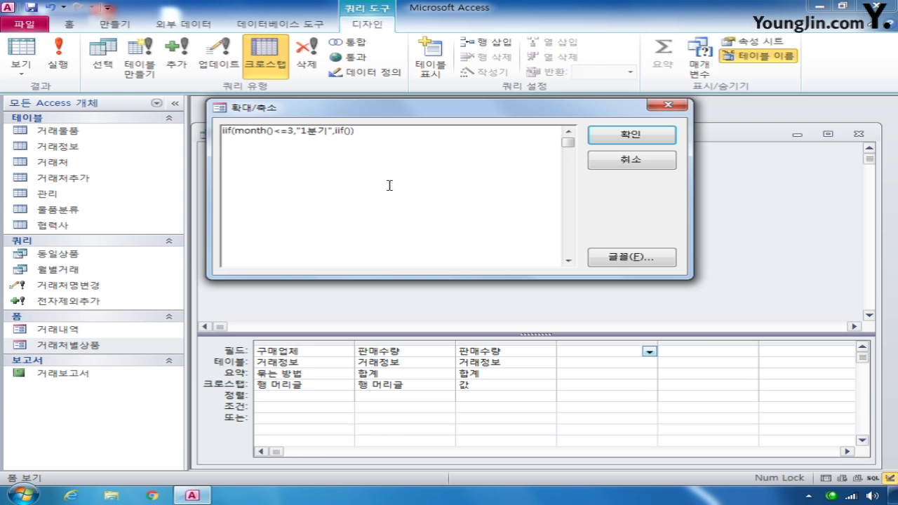
{"action": "type", "text": "month()<=6,\"2분기"}
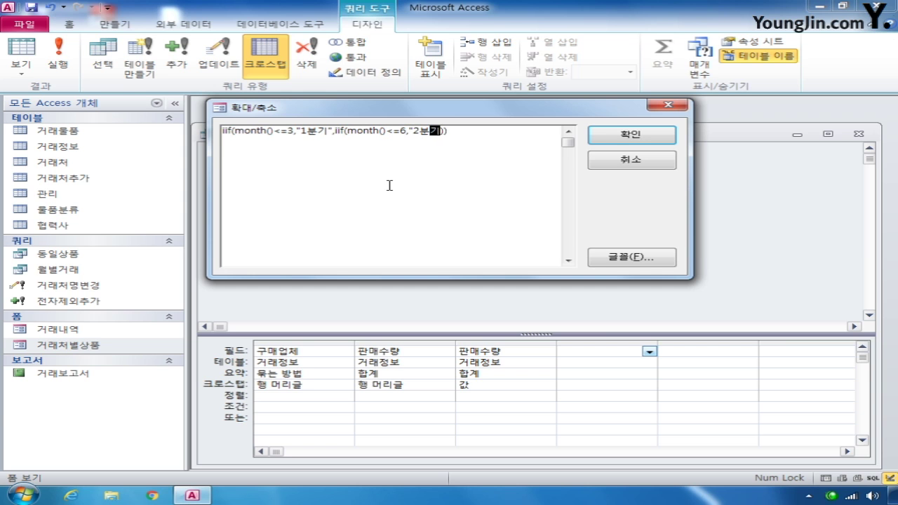
Step: Nest a third iif with condition month()<=9, true result "3분기" and false result "4분기"
{"action": "type", "text": "\",iif("}
{"action": "key", "text": "Left"}
{"action": "type", "text": "mon"}
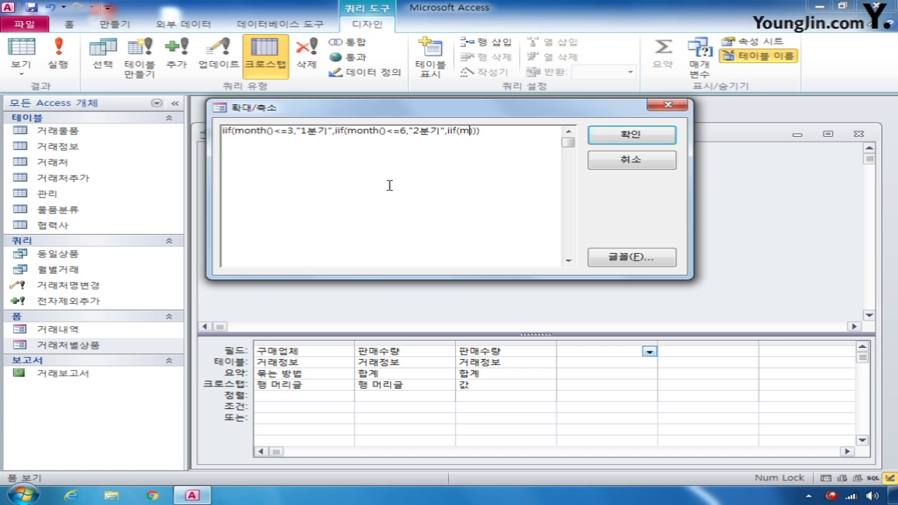
{"action": "type", "text": "th()<=9,\"3분기\""}
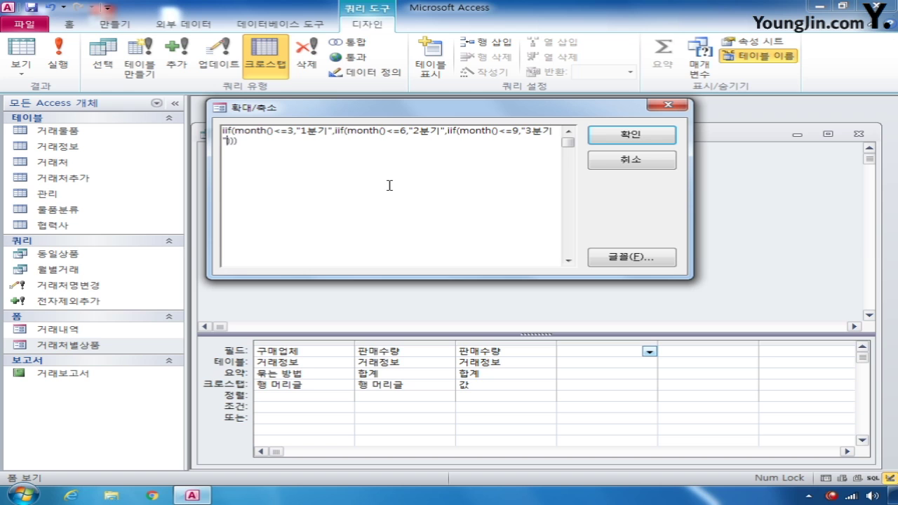
{"action": "type", "text": ",\"4분기\""}
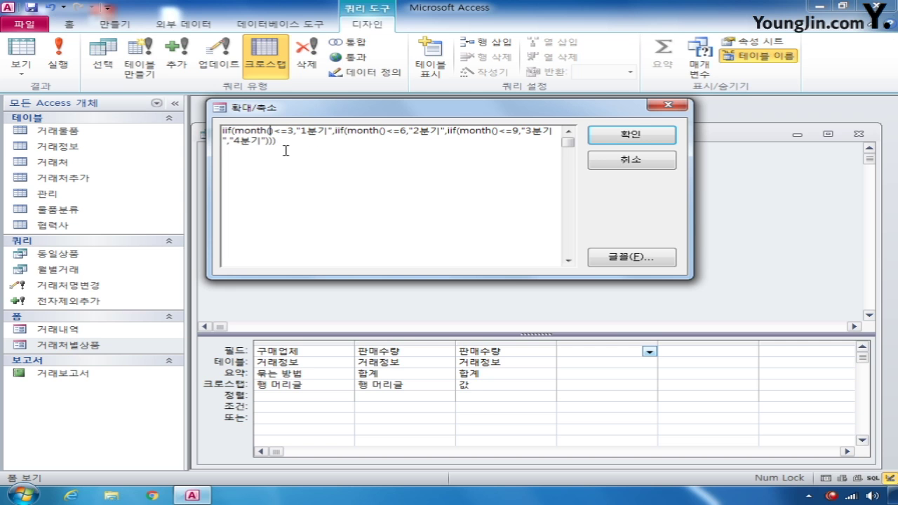
Step: Insert [판매일] as the argument of the month functions in the first and second iif conditions
{"action": "type", "text": "[판매월"}
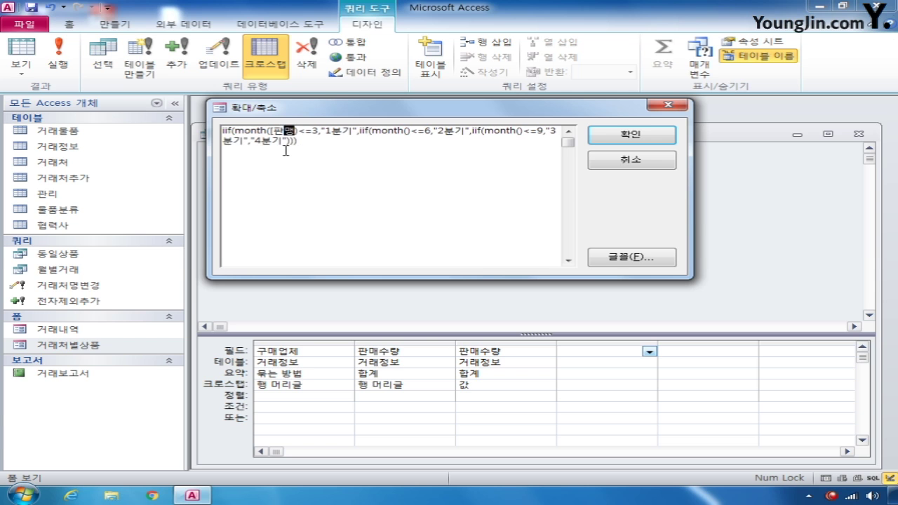
{"action": "type", "text": "]"}
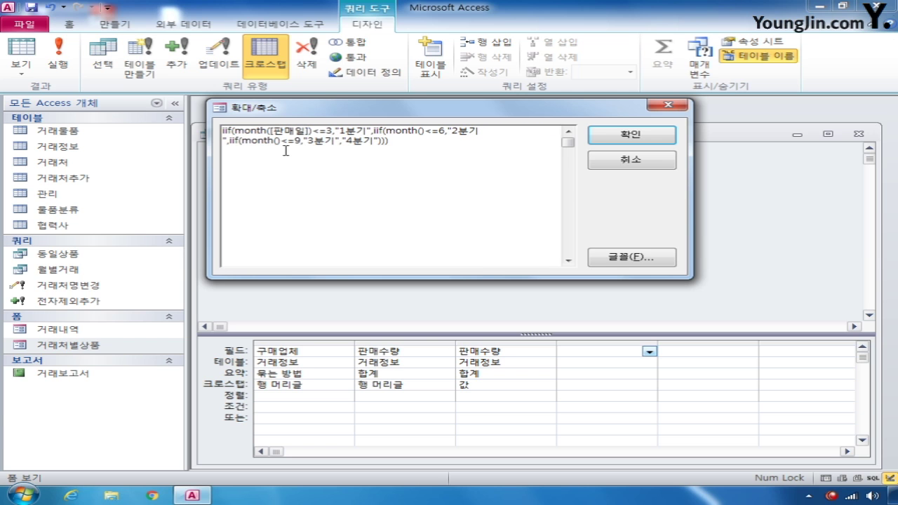
{"action": "key", "text": "Left"}
{"action": "key", "text": "shift+Left"}
{"action": "key", "text": "shift+Left"}
{"action": "key", "text": "shift+Left"}
{"action": "key", "text": "shift+Left"}
{"action": "key", "text": "Right"}
{"action": "key", "text": "Right"}
{"action": "key", "text": "Right"}
{"action": "key", "text": "Right"}
{"action": "key", "text": "Right"}
{"action": "key", "text": "Right"}
{"action": "key", "text": "Right"}
{"action": "key", "text": "Right"}
{"action": "key", "text": "Right"}
{"action": "key", "text": "Right"}
{"action": "key", "text": "Right"}
{"action": "key", "text": "Right"}
{"action": "key", "text": "Right"}
{"action": "key", "text": "Right"}
{"action": "key", "text": "Right"}
{"action": "key", "text": "Right"}
{"action": "key", "text": "Right"}
{"action": "key", "text": "Right"}
{"action": "key", "text": "Right"}
{"action": "key", "text": "Right"}
{"action": "key", "text": "Right"}
{"action": "key", "text": "Right"}
{"action": "key", "text": "Right"}
{"action": "key", "text": "Right"}
{"action": "key", "text": "Right"}
{"action": "key", "text": "Right"}
{"action": "type", "text": "[판매일]"}
Step: Insert [판매일] as the argument of the third month function and accept the quarter expression
{"action": "key", "text": "Down"}
{"action": "key", "text": "Left"}
{"action": "key", "text": "Left"}
{"action": "key", "text": "Left"}
{"action": "key", "text": "Left"}
{"action": "key", "text": "Left"}
{"action": "key", "text": "Left"}
{"action": "key", "text": "Left"}
{"action": "key", "text": "Left"}
{"action": "key", "text": "Left"}
{"action": "key", "text": "Left"}
{"action": "key", "text": "Left"}
{"action": "key", "text": "Left"}
{"action": "key", "text": "Left"}
{"action": "key", "text": "Left"}
{"action": "key", "text": "Left"}
{"action": "key", "text": "Left"}
{"action": "key", "text": "Left"}
{"action": "key", "text": "Left"}
{"action": "key", "text": "Left"}
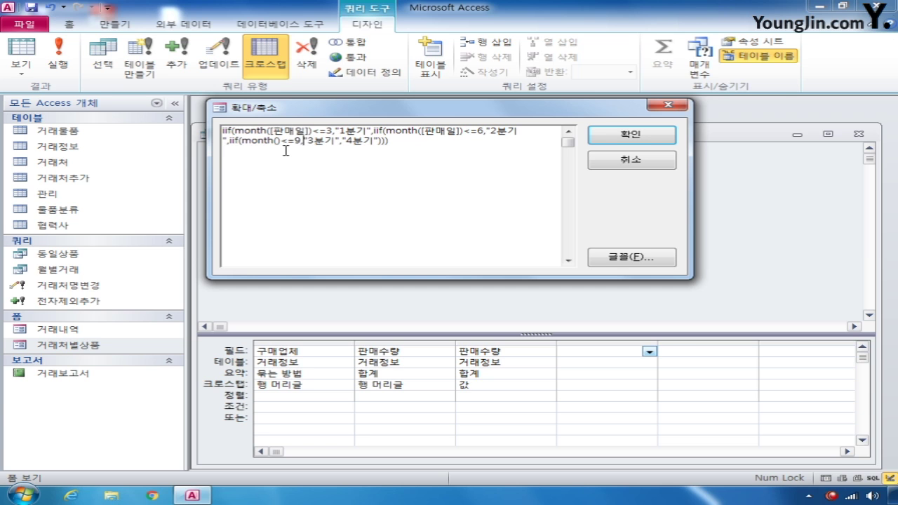
{"action": "type", "text": "[판매일]"}
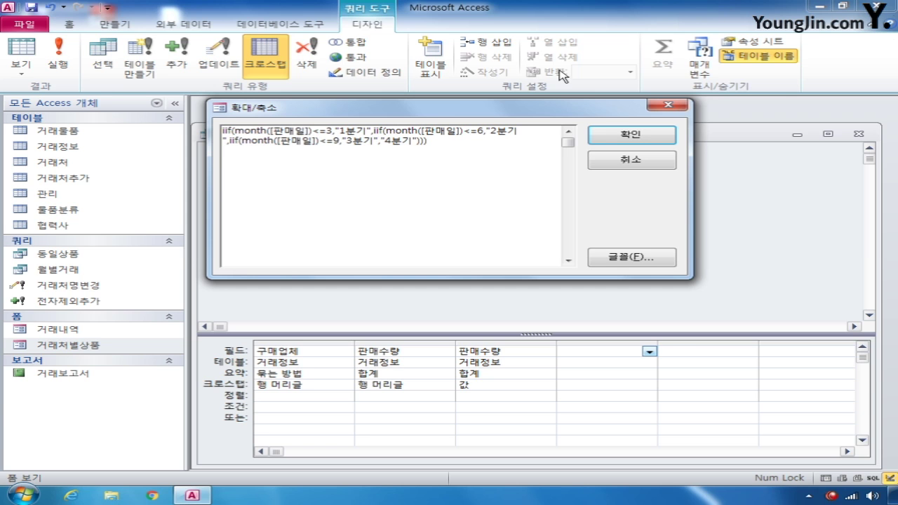
{"action": "left_click", "coordinate": [631, 135]}
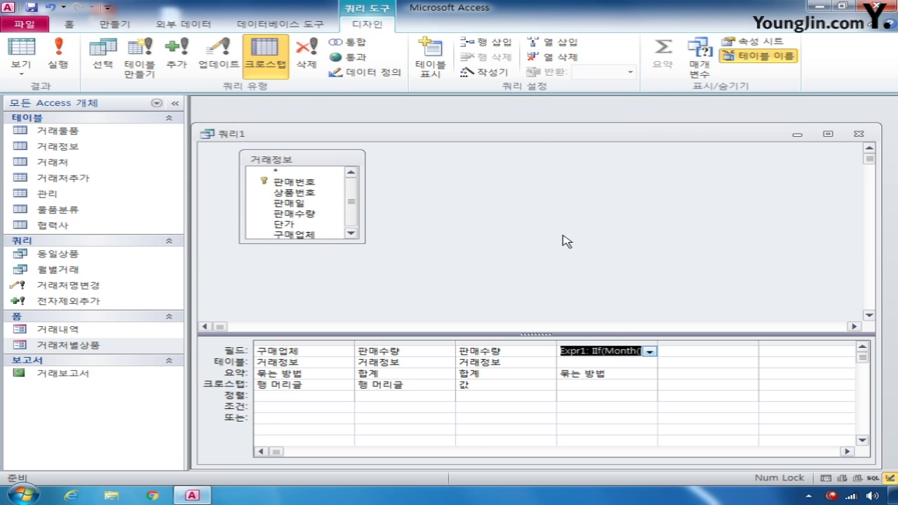
Step: Use the quarter expression column as the crosstab's 열 머리글
{"action": "left_click", "coordinate": [596, 385]}
{"action": "left_click", "coordinate": [650, 385]}
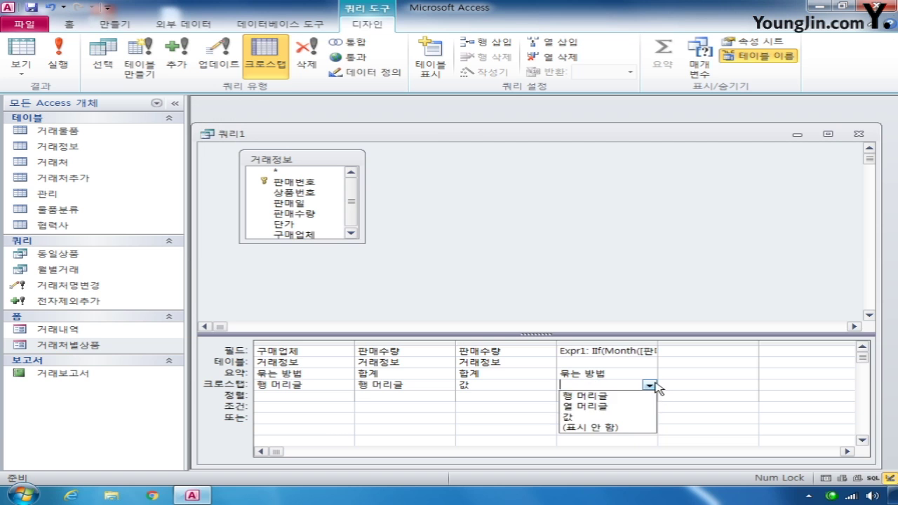
{"action": "left_click", "coordinate": [635, 407]}
Step: Delete the Expr1 label in front of the quarter expression and widen its column to fit
{"action": "left_click", "coordinate": [596, 352]}
{"action": "left_click_drag", "start_coordinate": [591, 351], "coordinate": [549, 351]}
{"action": "key", "text": "Delete"}
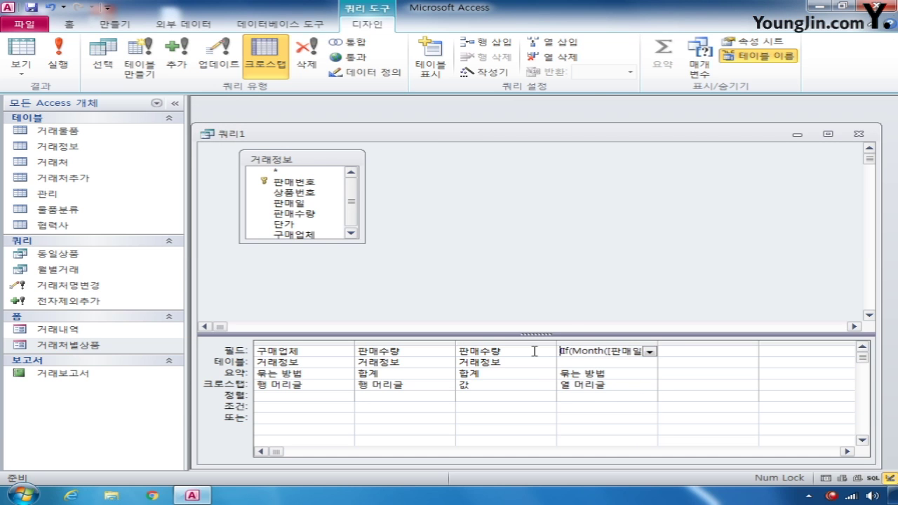
{"action": "double_click", "coordinate": [658, 341]}
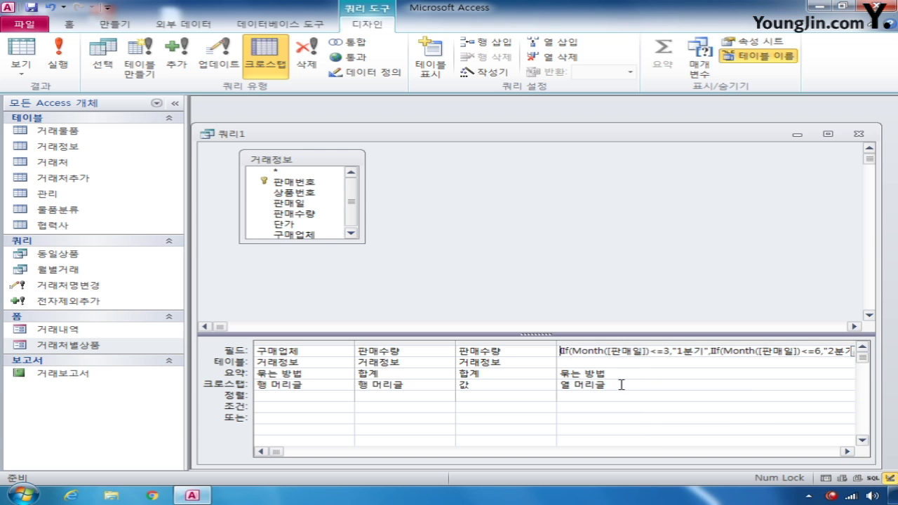
Step: Run the crosstab query to check its headings, and return to the query design
{"action": "left_click", "coordinate": [59, 55]}
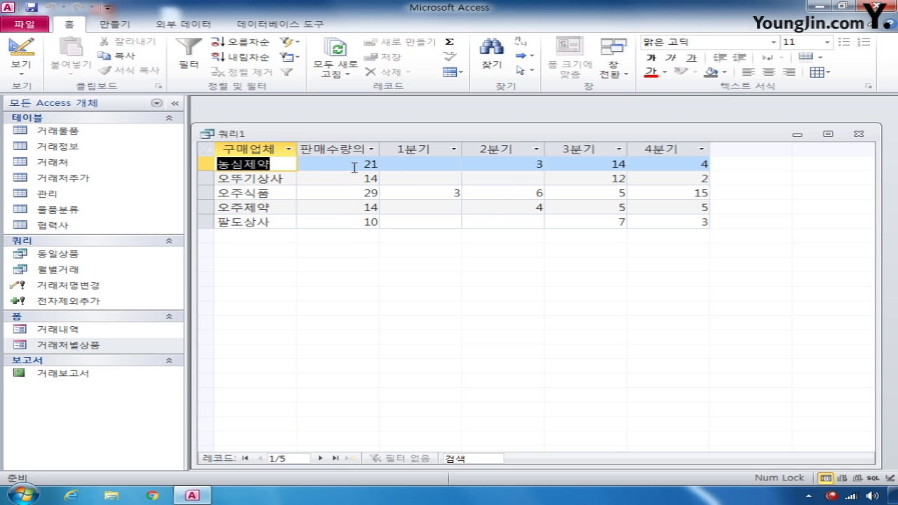
{"action": "left_click", "coordinate": [21, 50]}
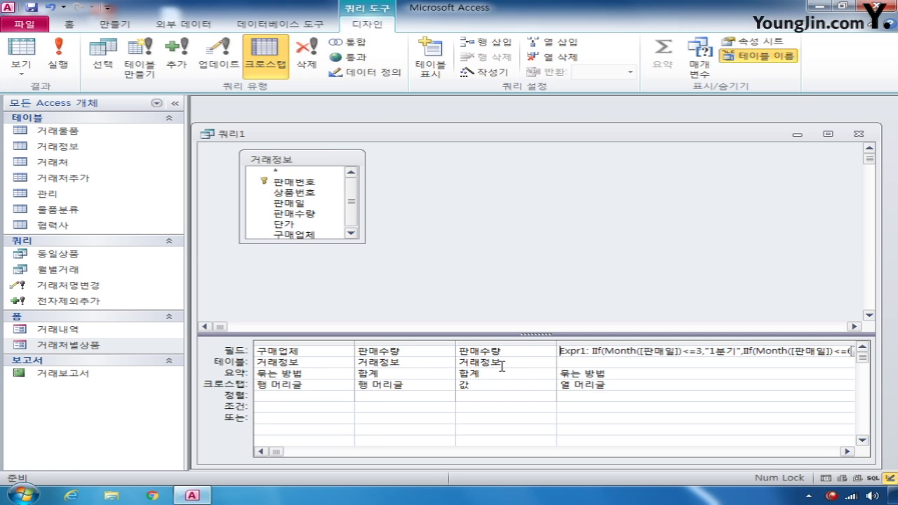
{"action": "key", "text": "Left"}
{"action": "type", "text": "판매수"}
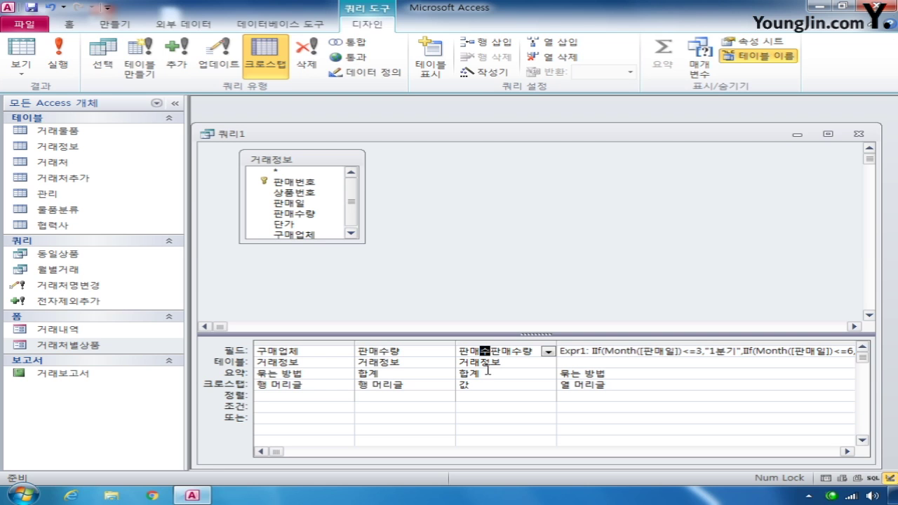
{"action": "key", "text": "BackSpace"}
{"action": "key", "text": "BackSpace"}
{"action": "key", "text": "BackSpace"}
Step: Give the 판매수량 행 머리글 column the alias 연 판매수량 and run the query
{"action": "left_click", "coordinate": [371, 353]}
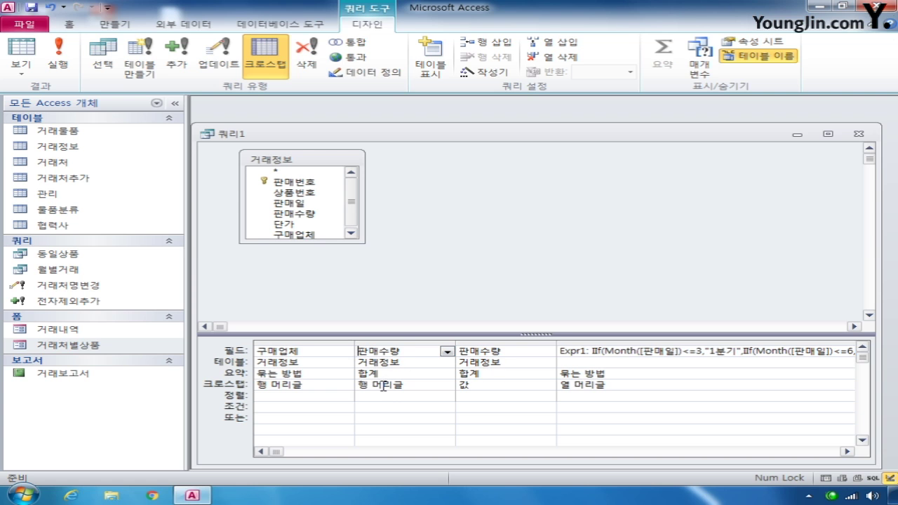
{"action": "type", "text": "연 판매수"}
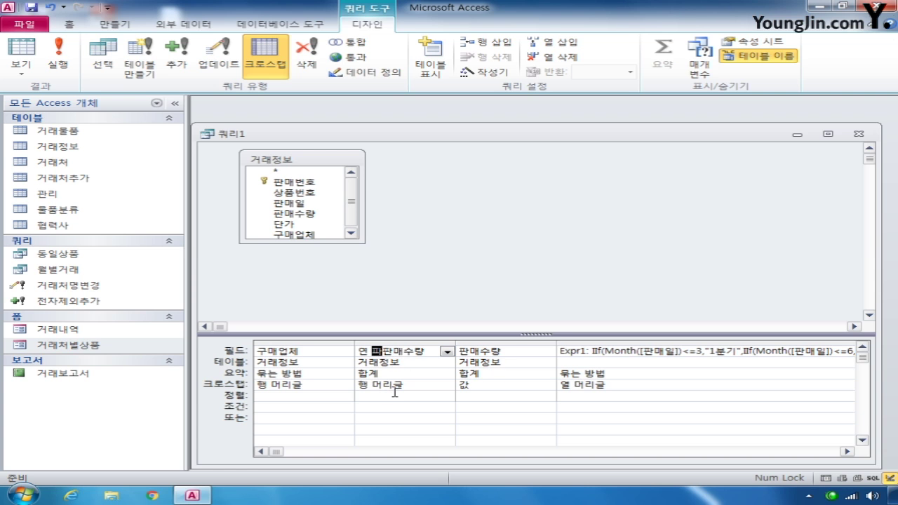
{"action": "type", "text": "량:판매"}
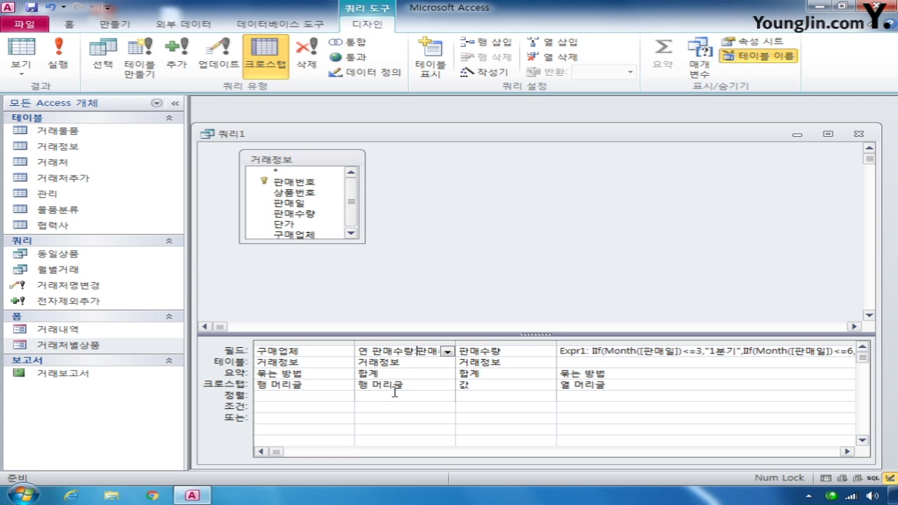
{"action": "left_click", "coordinate": [59, 62]}
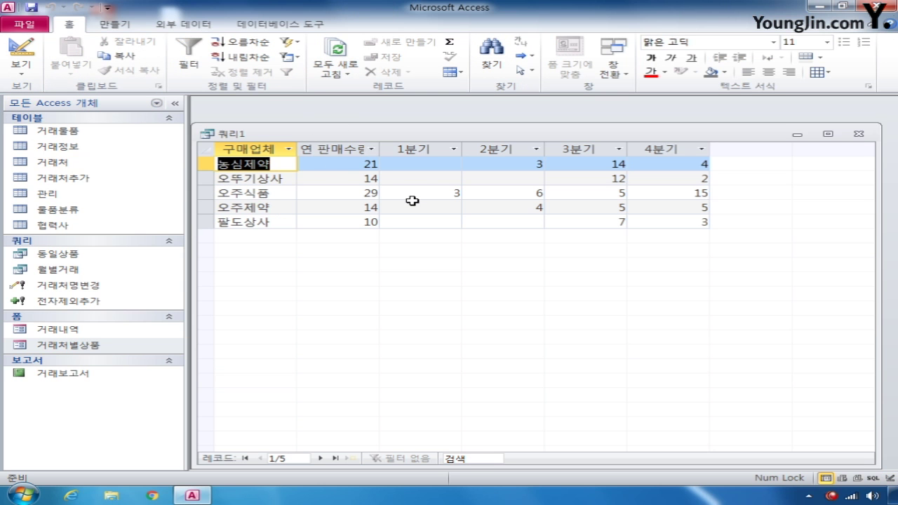
Step: Close the crosstab query and save it as Q_거래내역
{"action": "left_click", "coordinate": [858, 133]}
{"action": "left_click", "coordinate": [354, 281]}
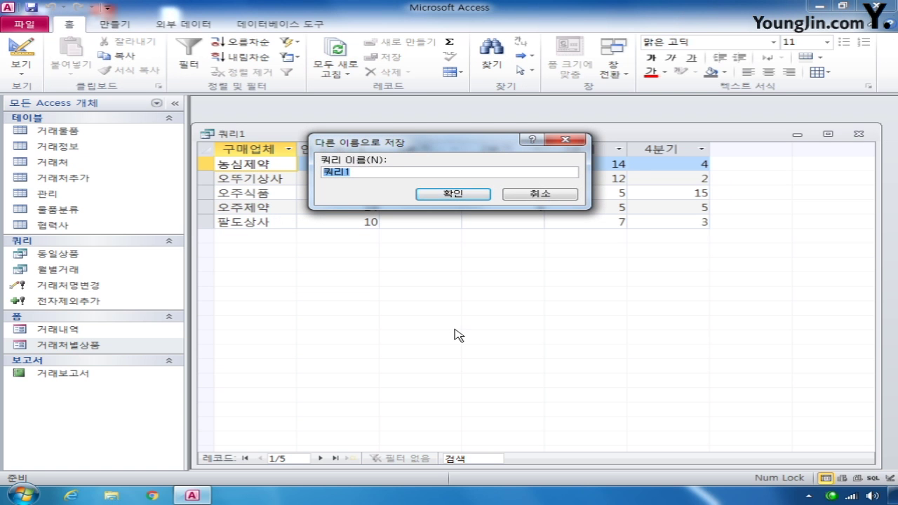
{"action": "type", "text": "ㅇ"}
{"action": "type", "text": "_거래내역"}
{"action": "key", "text": "Return"}
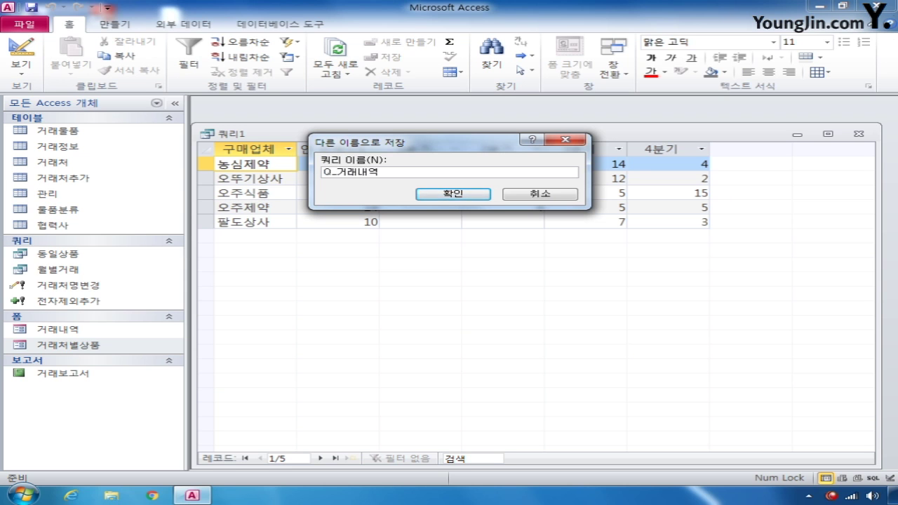